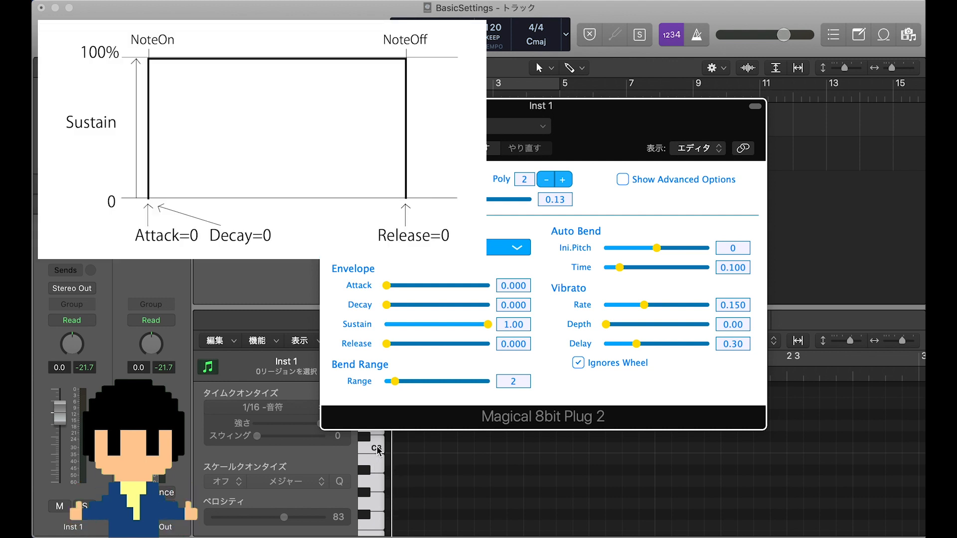
Step: Set the envelope's Sustain to 0.21 and Decay to 0.844, and audition notes around C3
click(378, 451)
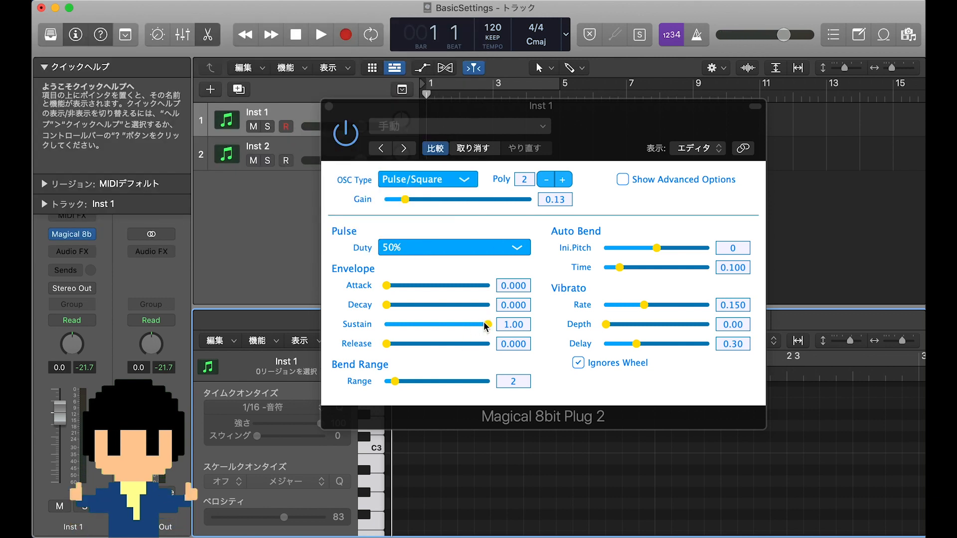
drag(485, 328, 410, 339)
drag(387, 305, 428, 302)
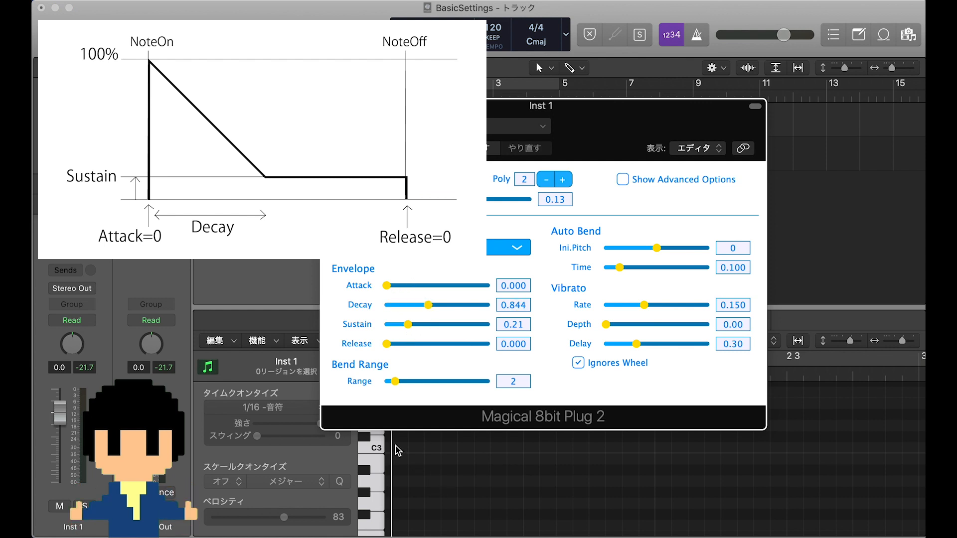
click(373, 448)
click(373, 449)
click(372, 485)
click(378, 446)
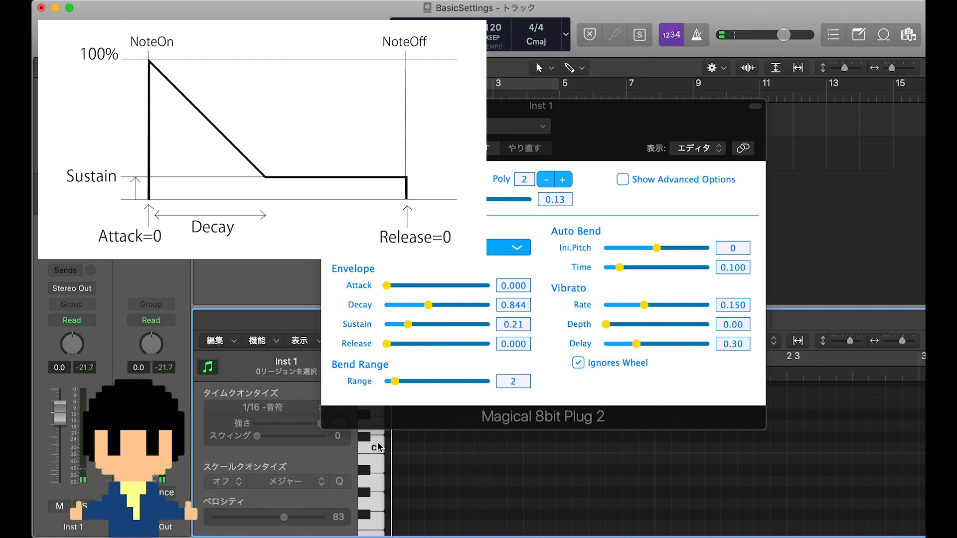
Step: Set the envelope's Attack to 0.135, Decay to 0 and Sustain to 1.00, and audition C3 and a lower note
drag(387, 286, 376, 308)
drag(422, 329, 473, 355)
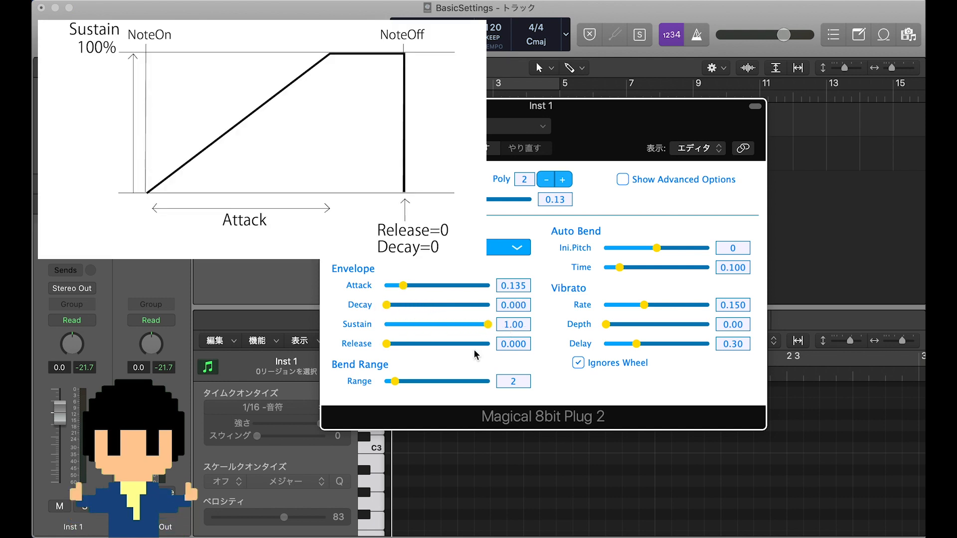
click(376, 447)
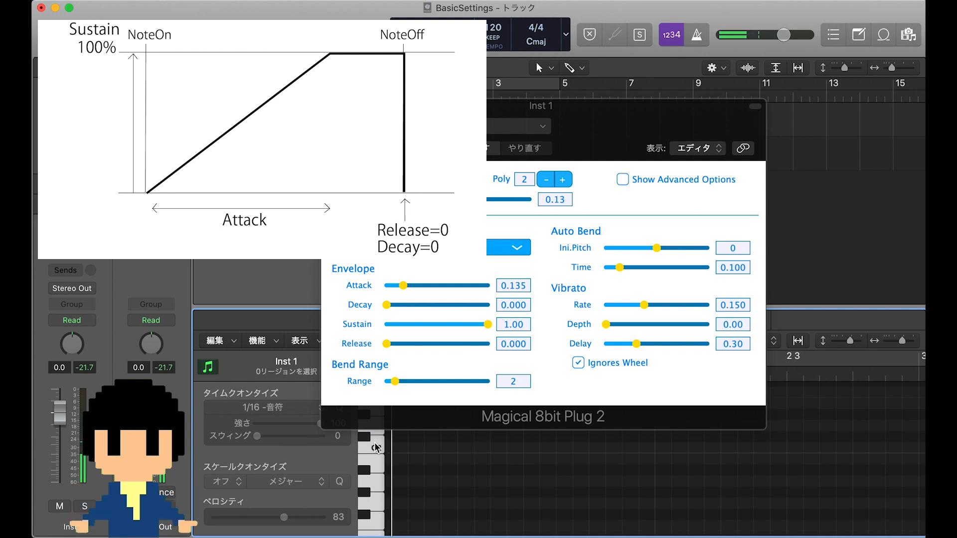
click(375, 483)
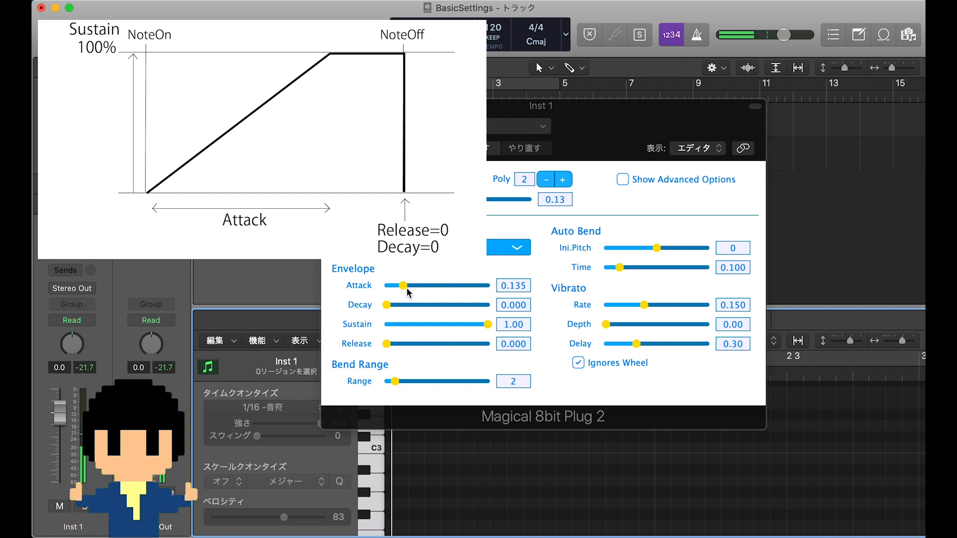
Step: Lengthen the envelope's Attack to 1.775 and audition C3 and a lower note
drag(404, 290, 444, 290)
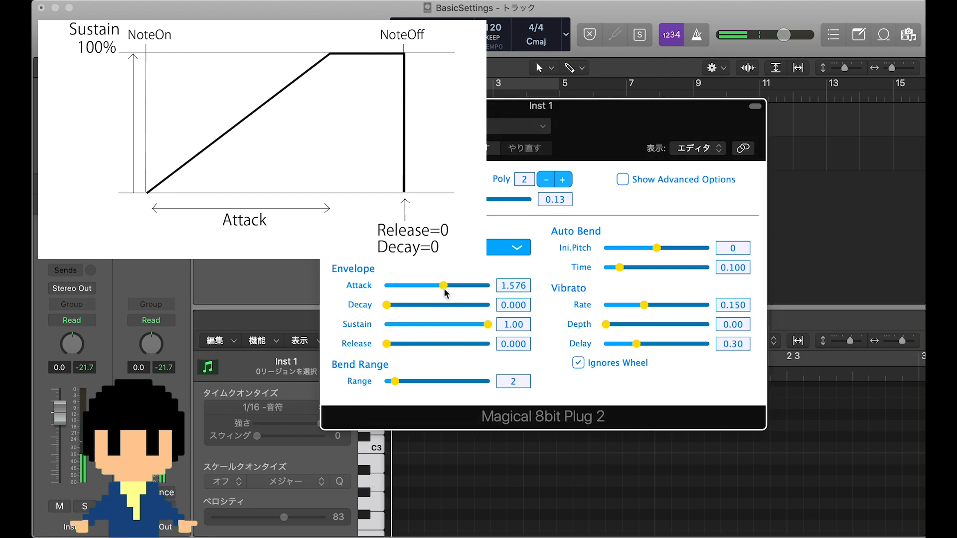
click(378, 450)
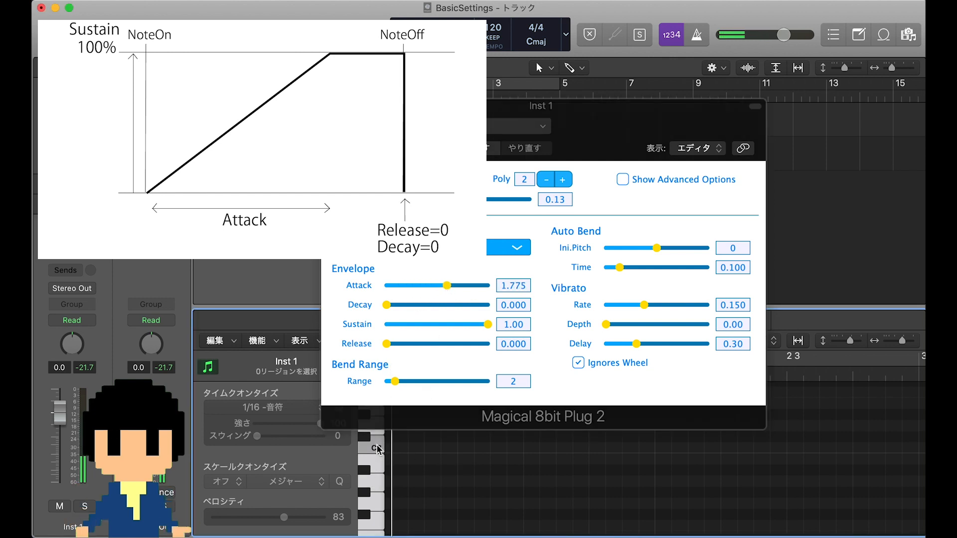
click(381, 488)
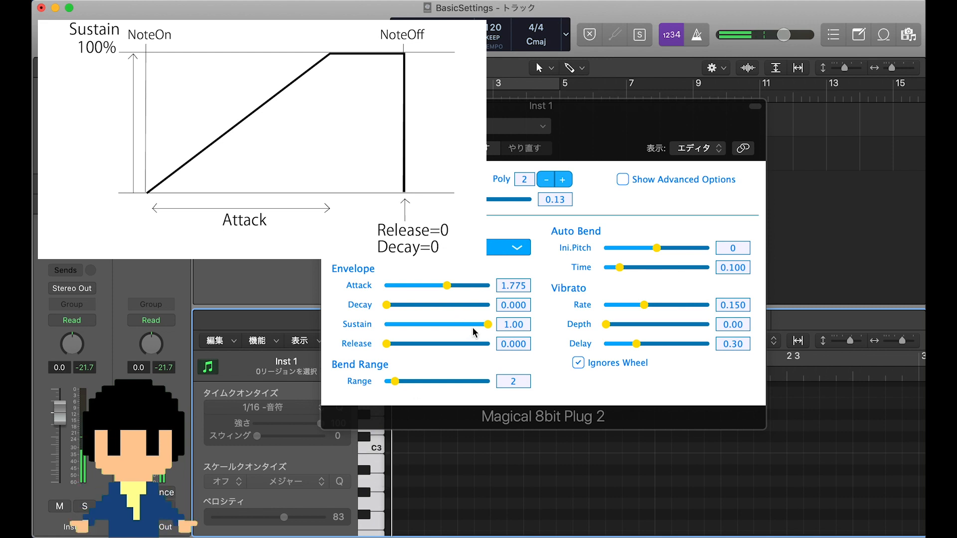
Step: Set the envelope's Release to 0.184 and Attack to 0, and audition the C3 note
drag(386, 344, 406, 343)
drag(447, 285, 387, 285)
click(379, 457)
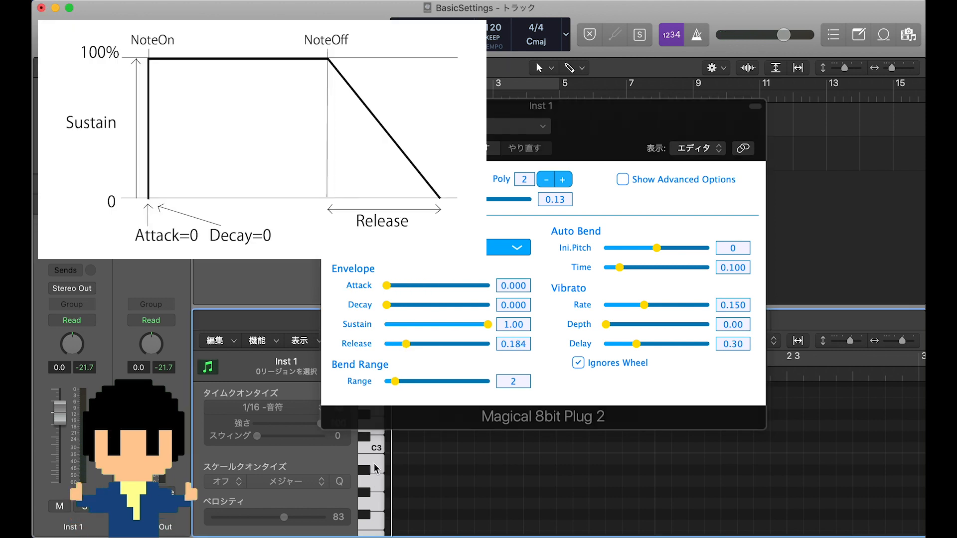
click(378, 452)
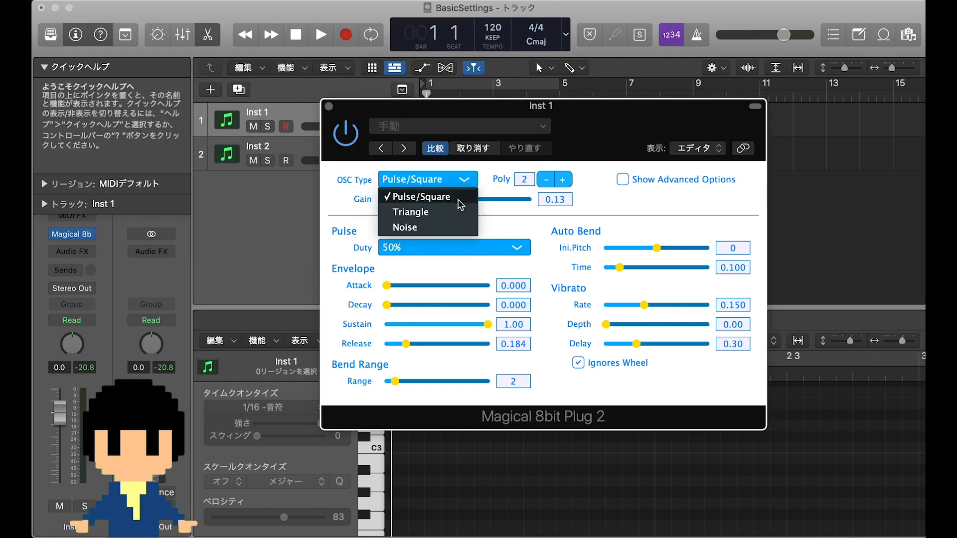
Step: Switch the oscillator type to Noise with Sustain 0, Decay 0.158 and Release 0, and audition notes around C3
click(446, 229)
drag(486, 326, 372, 336)
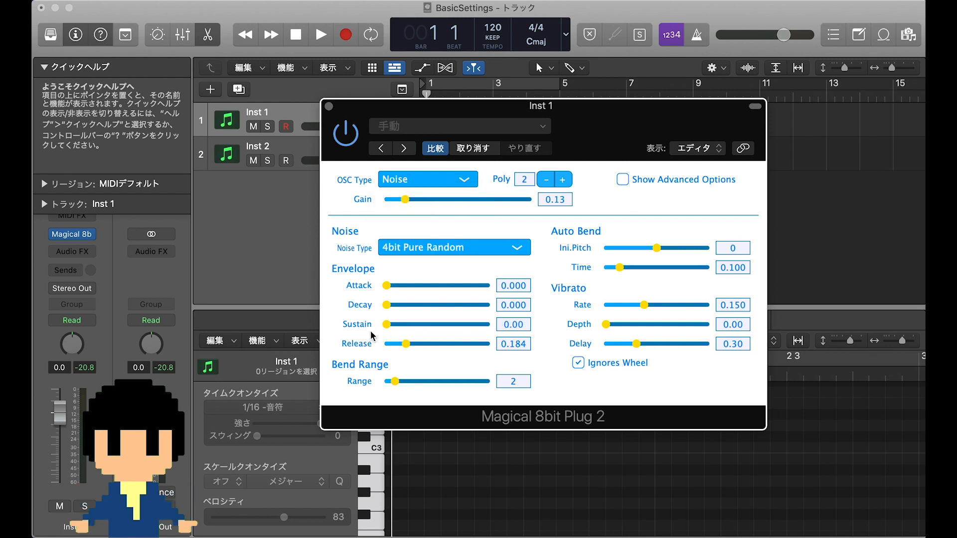
mouse_move(387, 287)
mouse_down()
mouse_move(400, 286)
mouse_move(371, 291)
mouse_up()
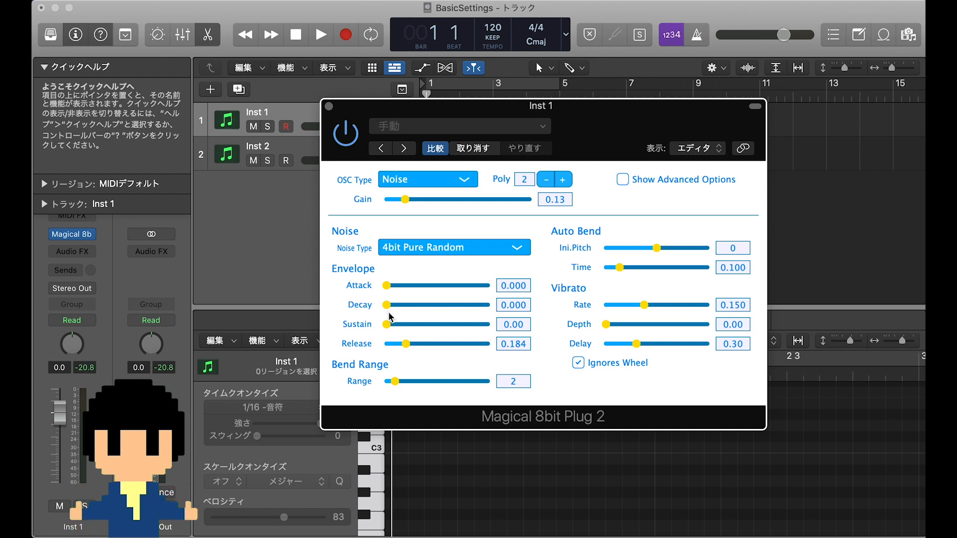
drag(387, 305, 404, 306)
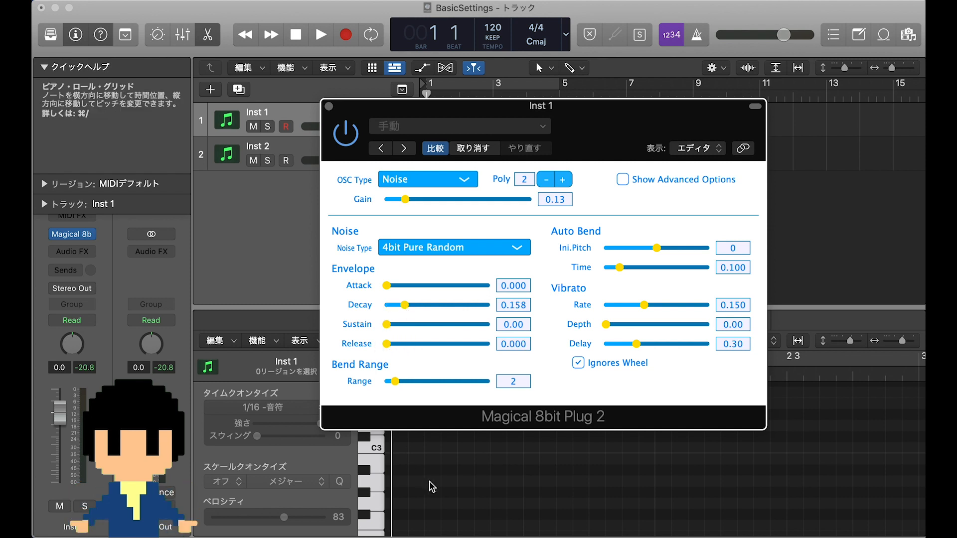
click(377, 448)
scroll(377, 447, down, 1)
click(374, 437)
click(377, 438)
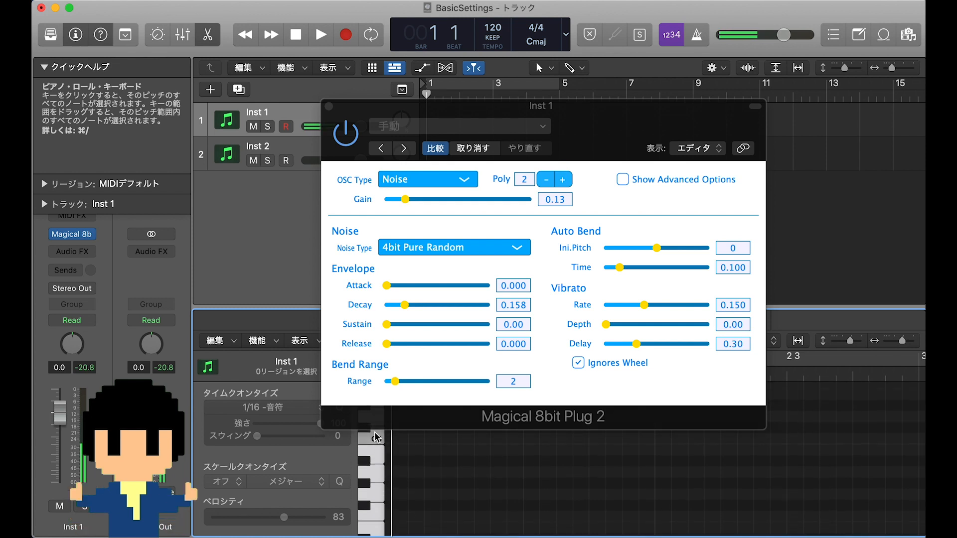
Step: Audition the noise sound on a lower note of the piano roll keyboard
scroll(376, 439, down, 5)
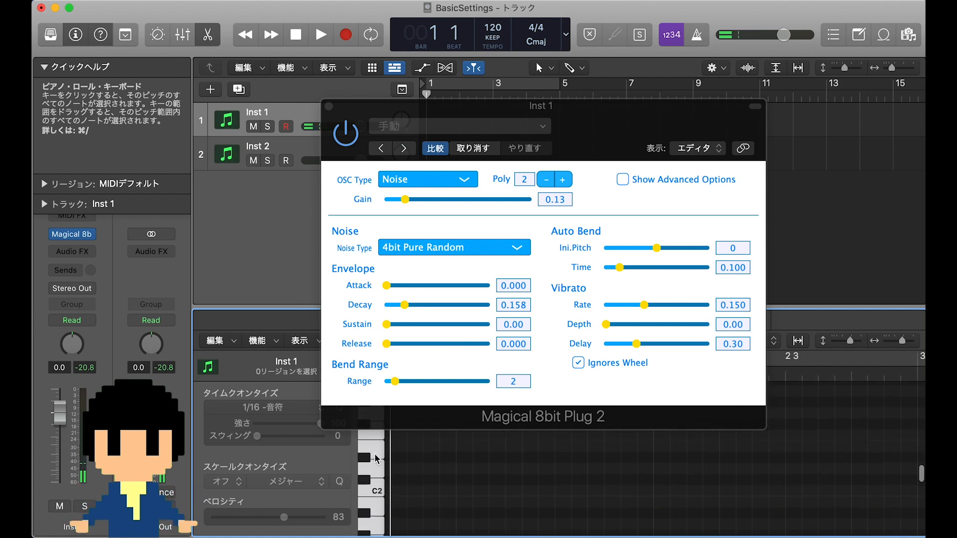
scroll(378, 502, down, 5)
click(377, 501)
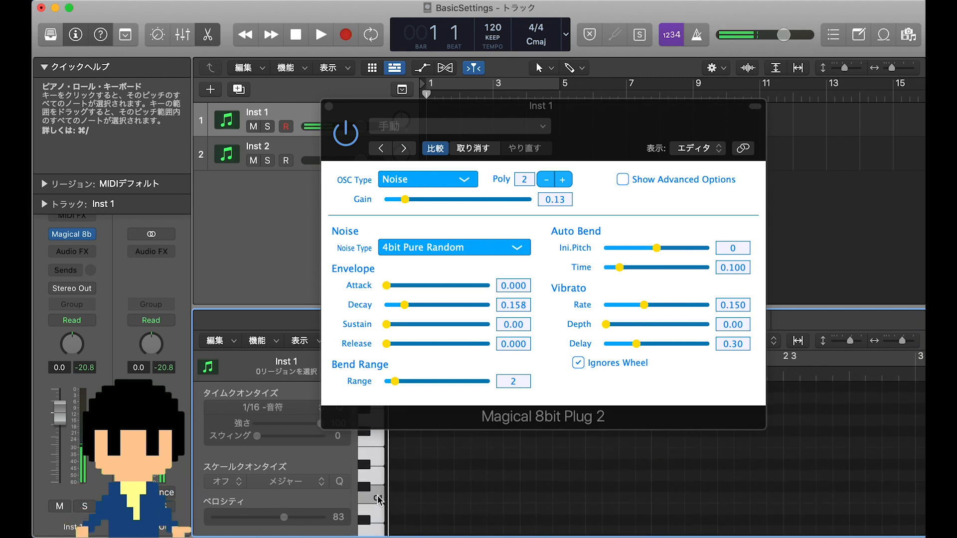
scroll(378, 501, up, 10)
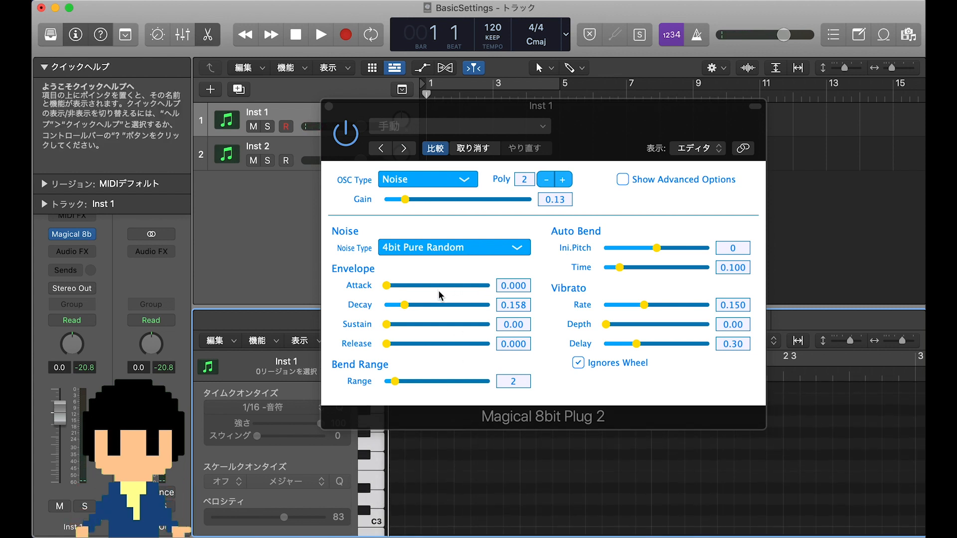
Step: Lengthen the noise envelope's Decay to 0.930 and audition it on high and low notes
drag(405, 309, 443, 309)
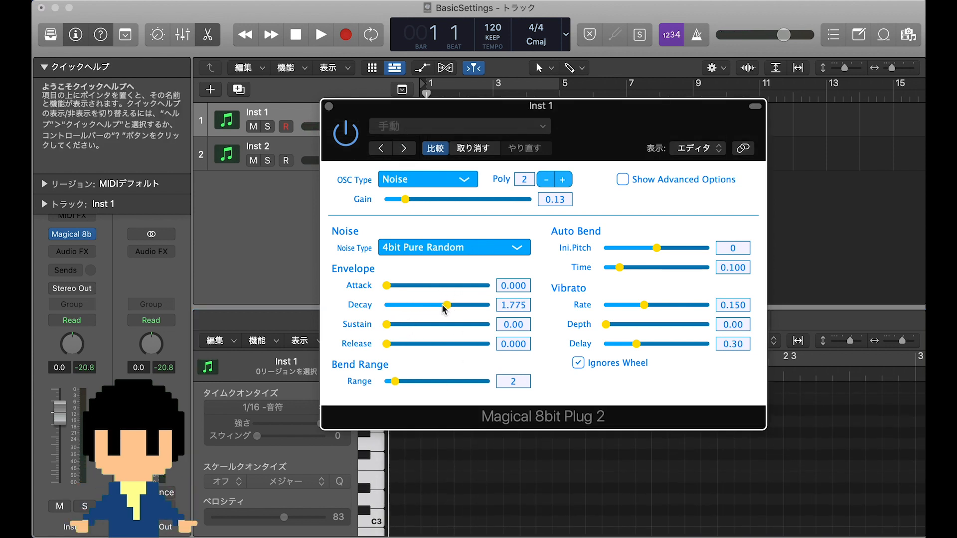
click(378, 459)
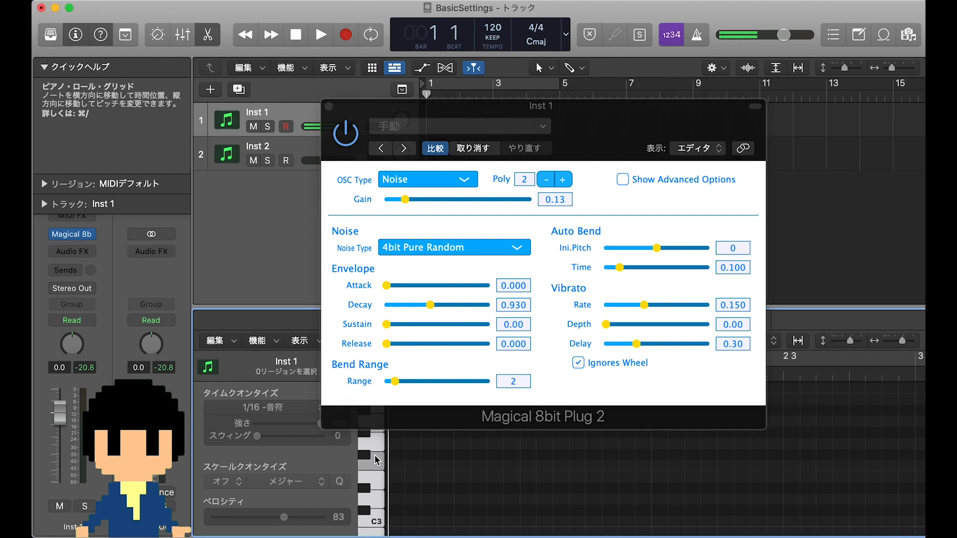
click(378, 460)
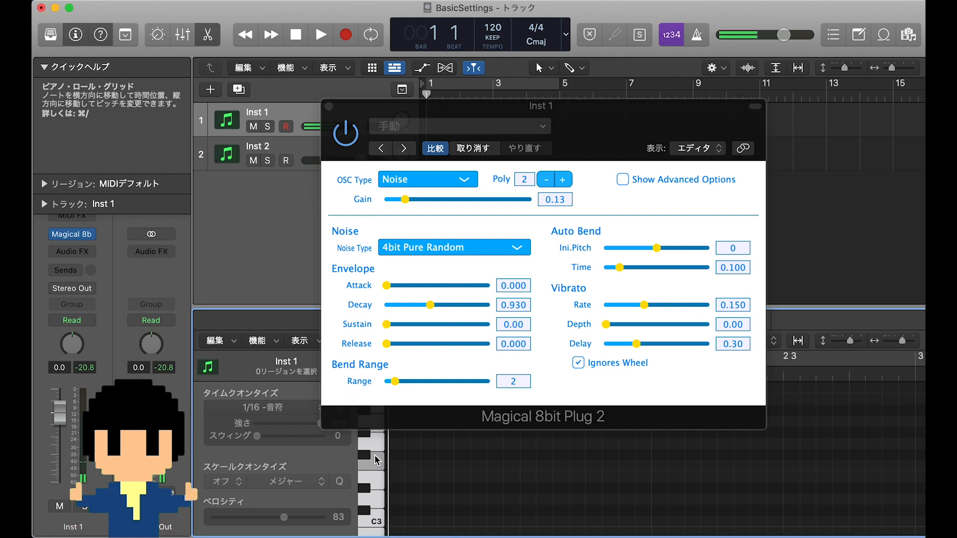
scroll(378, 469, up, 2)
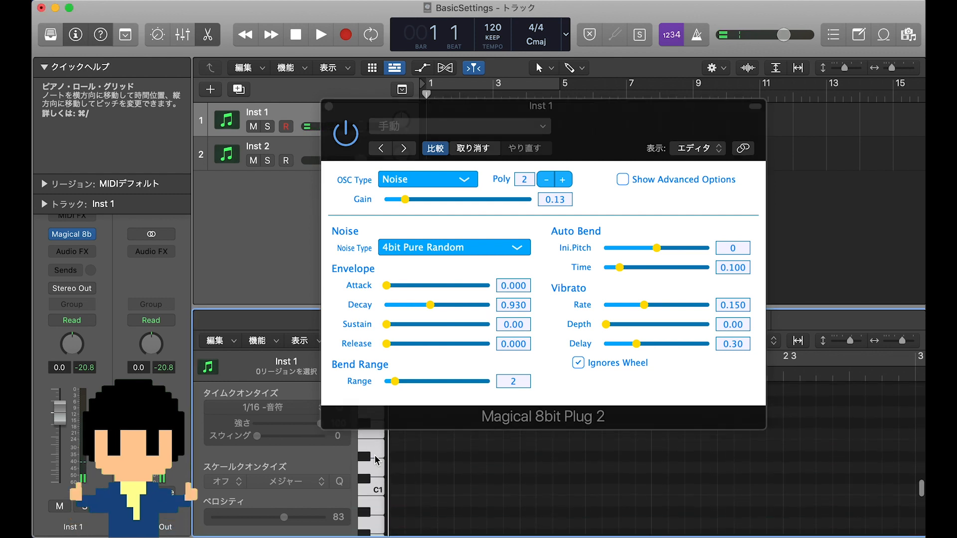
scroll(377, 479, down, 1)
click(379, 481)
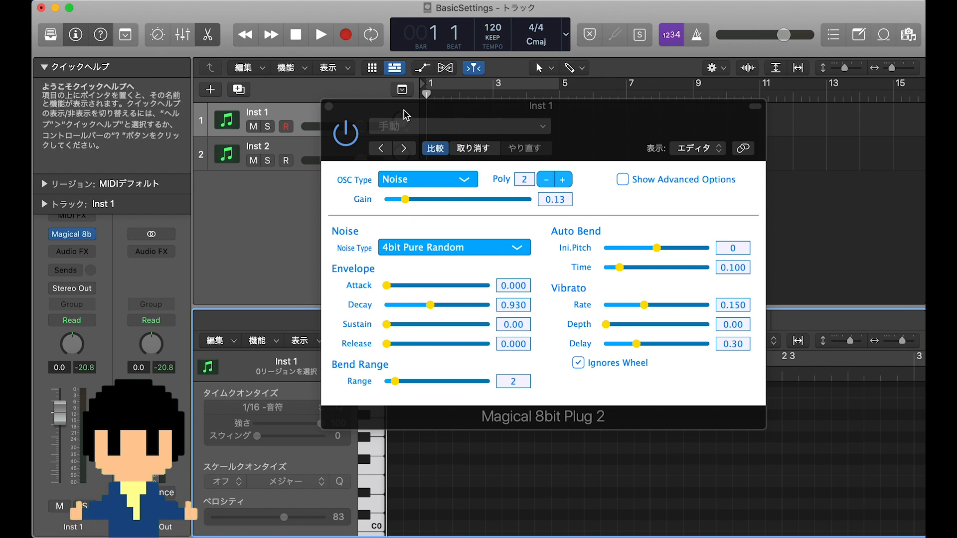
Step: Show the region automation in the piano roll, draw a channel 1 pitch bend curve with points at -46 and 16, and play it
drag(405, 115, 461, 51)
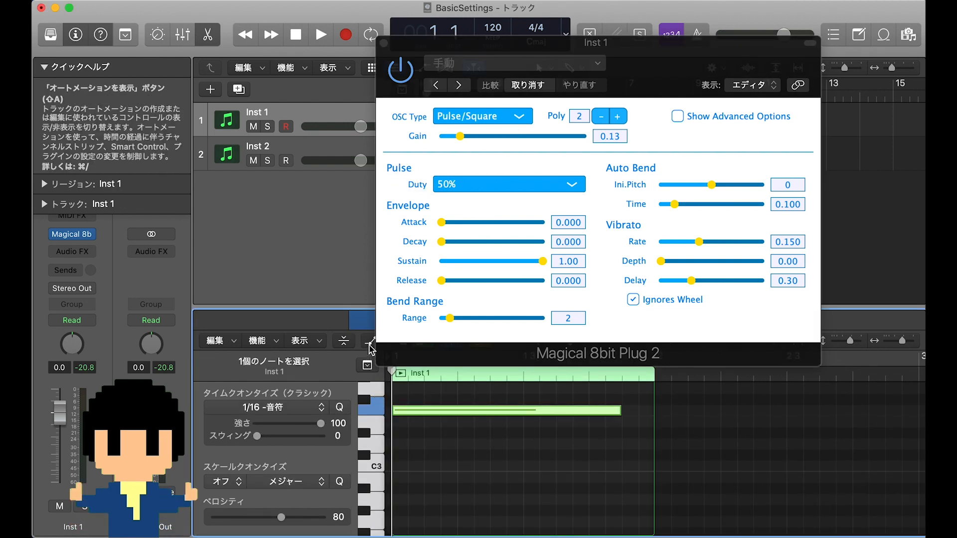
click(370, 343)
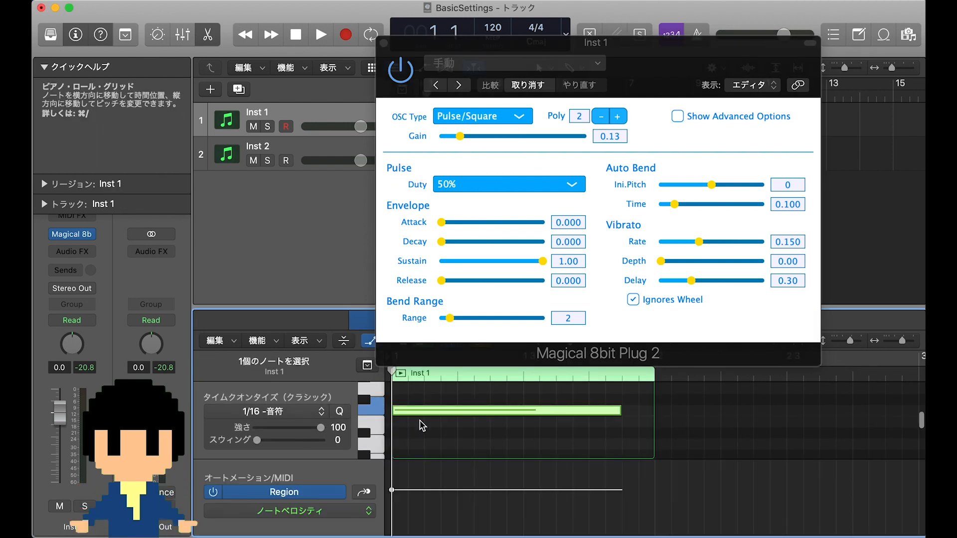
click(441, 498)
drag(441, 498, 504, 490)
key(space)
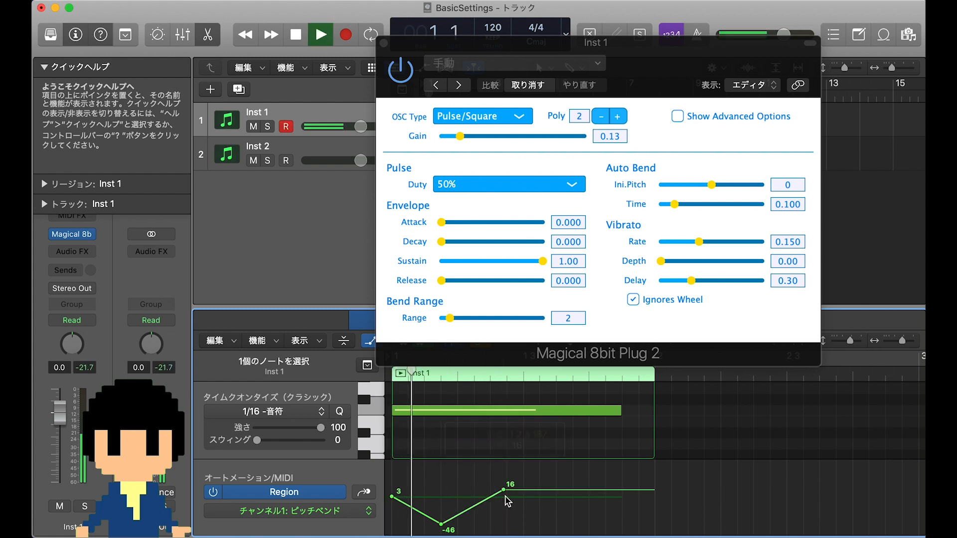
key(space)
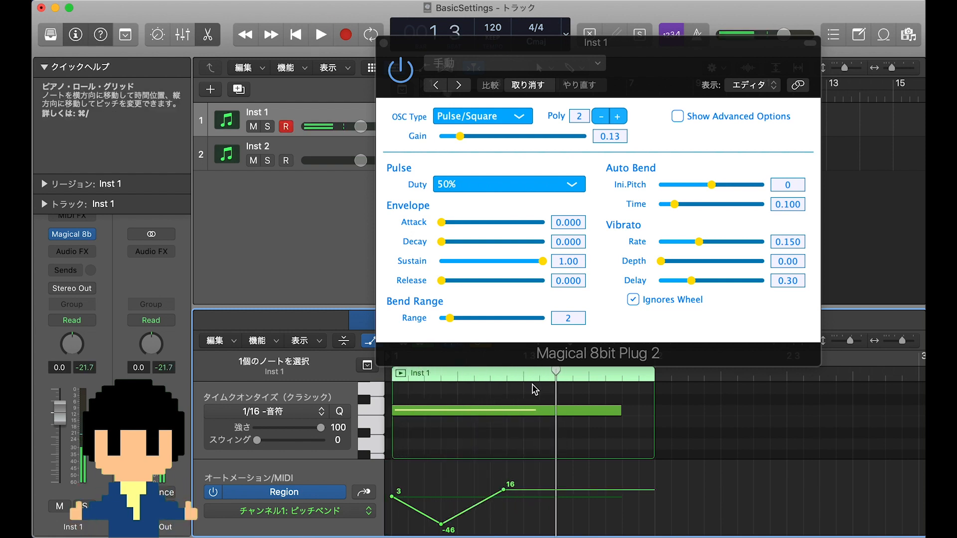
Step: Compare the pitch bend with the Bend Range at 12 and at 24 by playing the region with each setting
drag(450, 318, 492, 325)
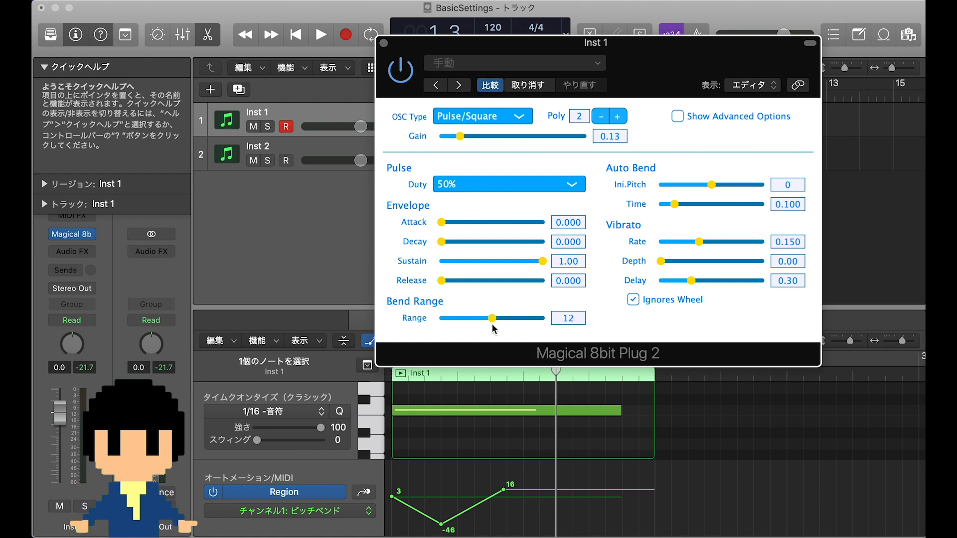
key(space)
key(space)
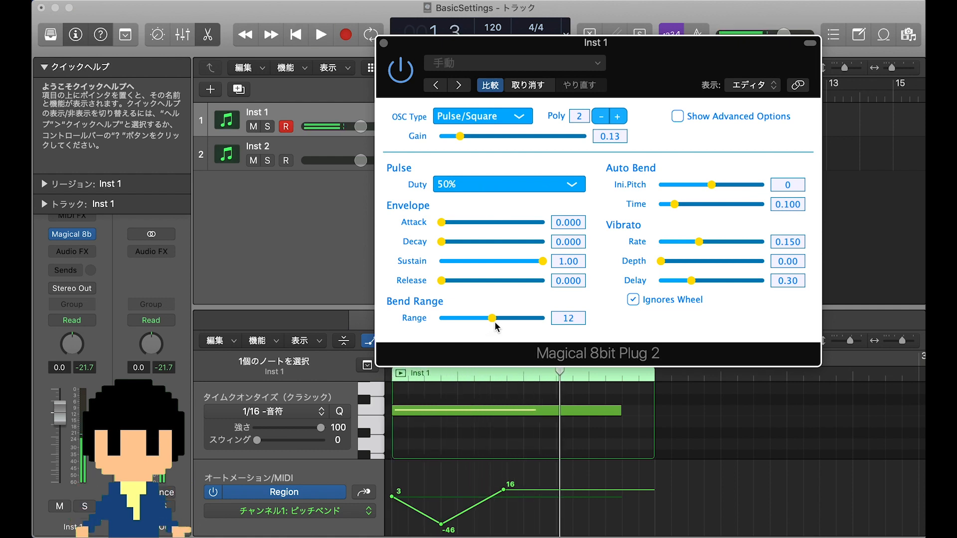
drag(493, 319, 583, 322)
key(space)
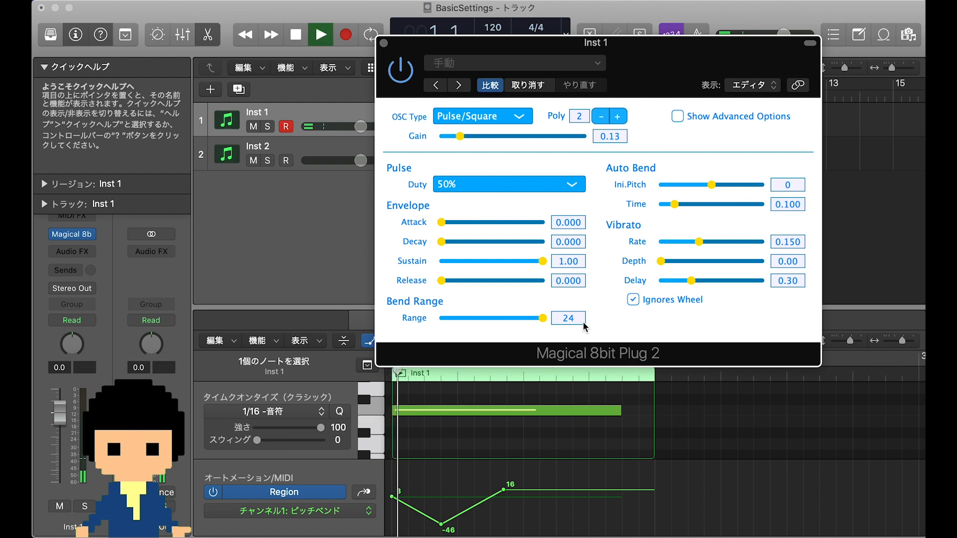
key(space)
Step: Reduce the Bend Range to 1 and play the region
drag(544, 317, 489, 321)
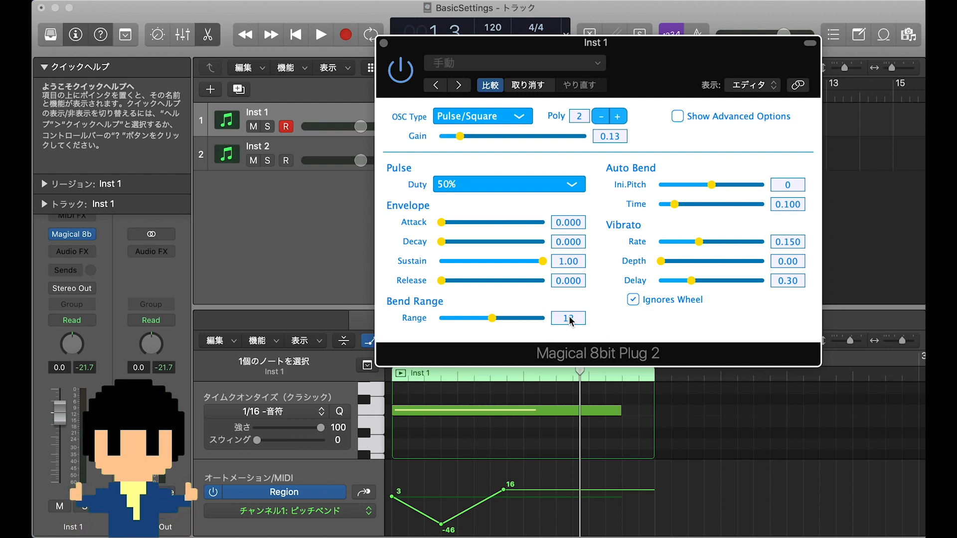
drag(494, 323, 452, 327)
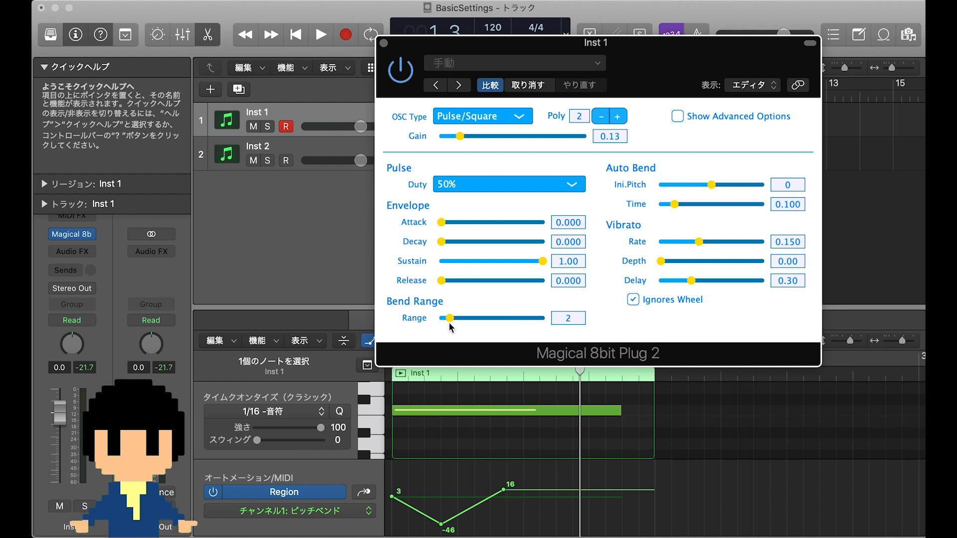
key(space)
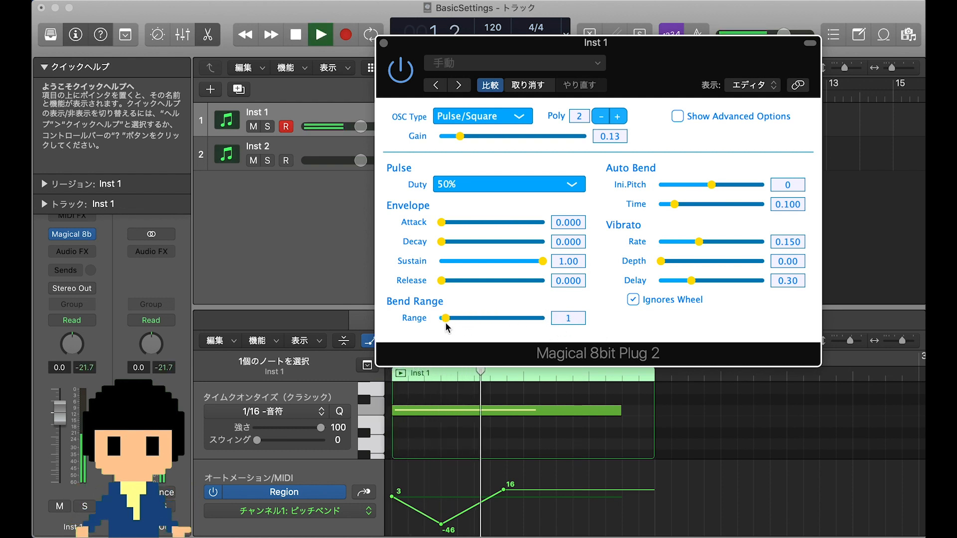
Step: Set the Bend Range to 12 and play the region with the pitch bend curve
drag(489, 317, 490, 318)
key(space)
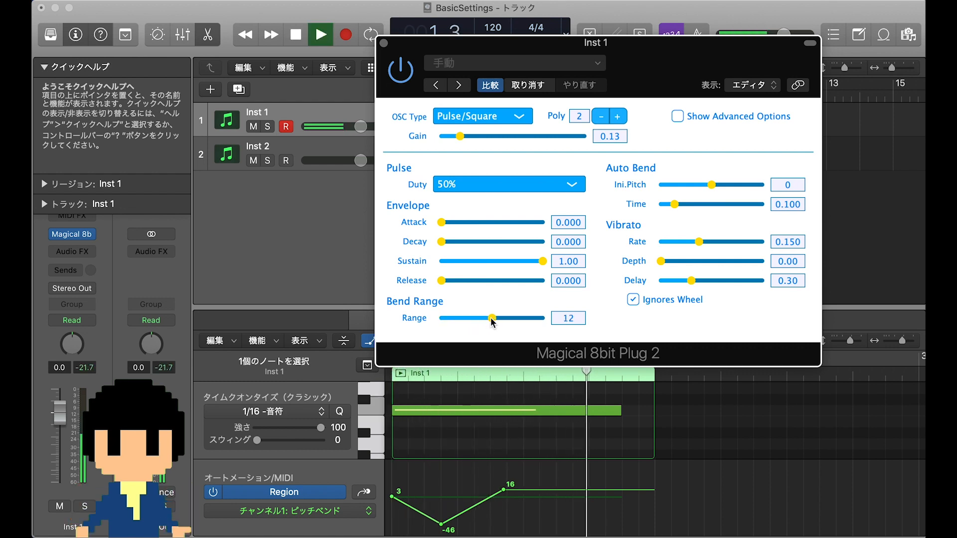
key(space)
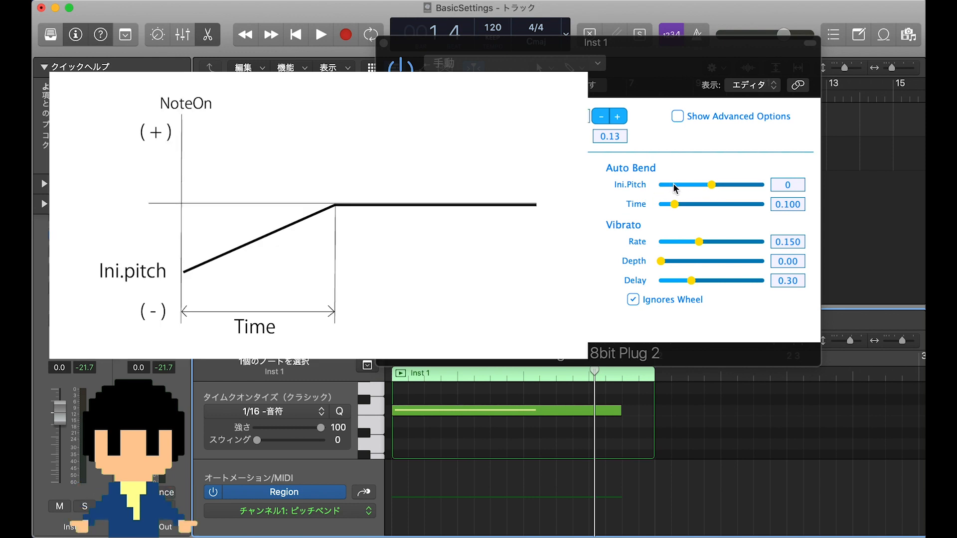
Step: Set the Auto Bend Ini.Pitch to -12 and audition a note, comparing it with the Auto Bend Time raised to 1.124
click(711, 188)
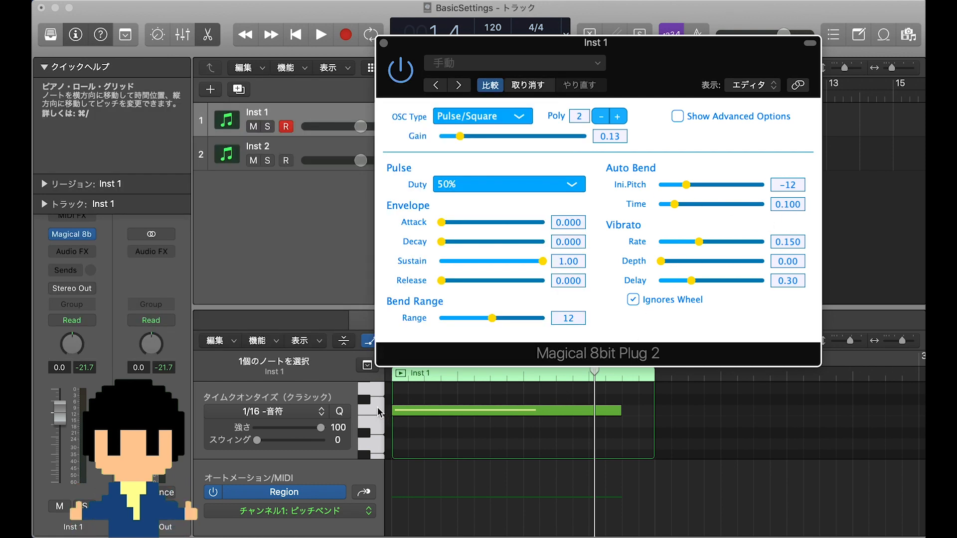
click(377, 408)
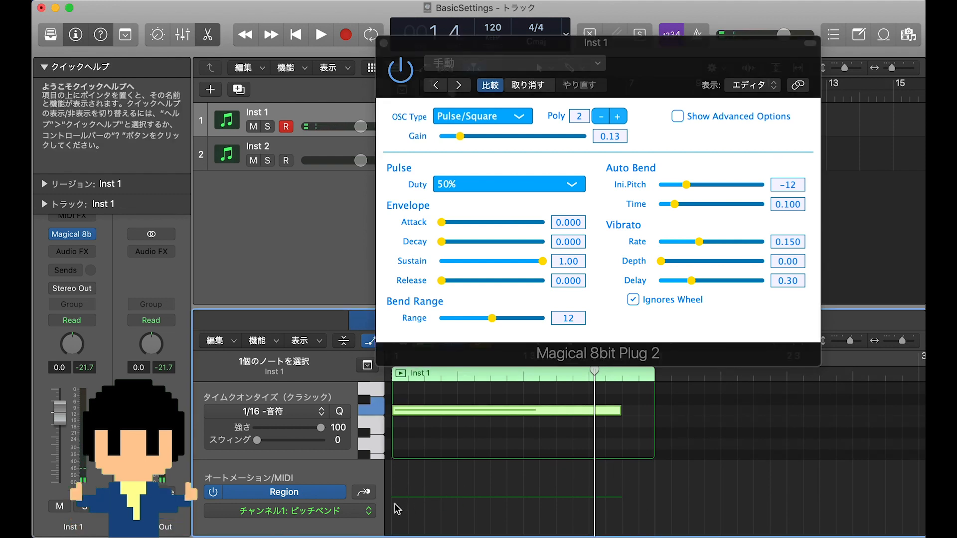
click(376, 407)
drag(675, 205, 711, 209)
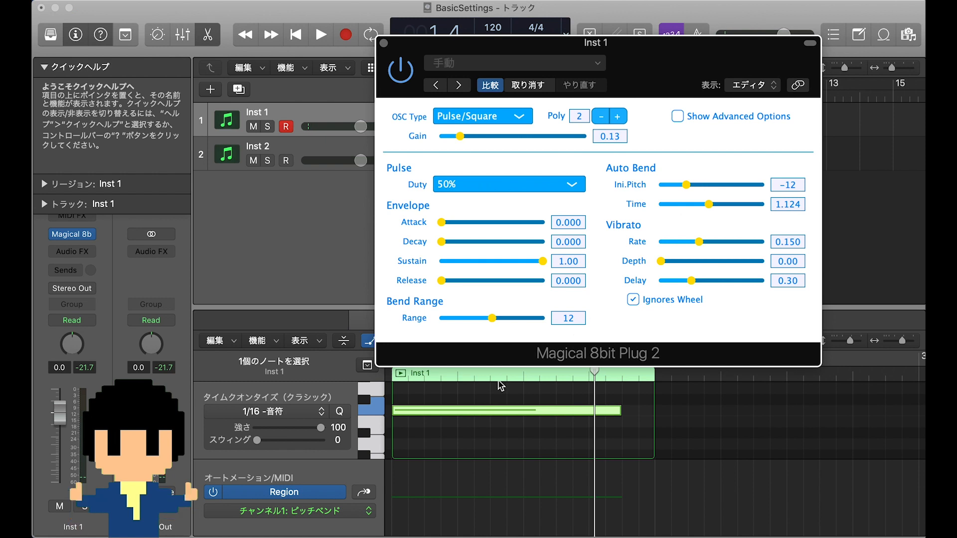
click(376, 410)
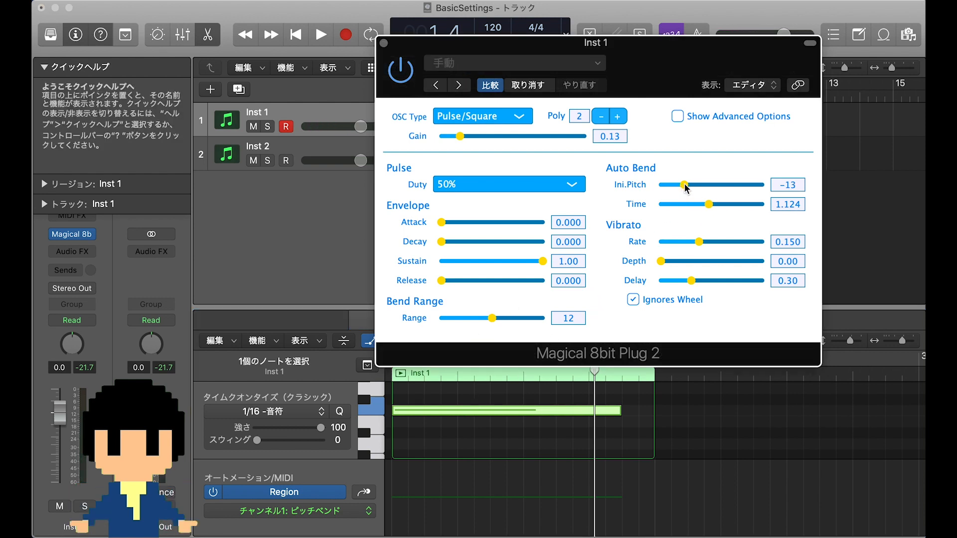
Step: Set Auto Bend Ini.Pitch to 12 and Time to 0.086, with Sustain 0.00 and Decay 0.060, and audition lower notes
drag(687, 187, 674, 205)
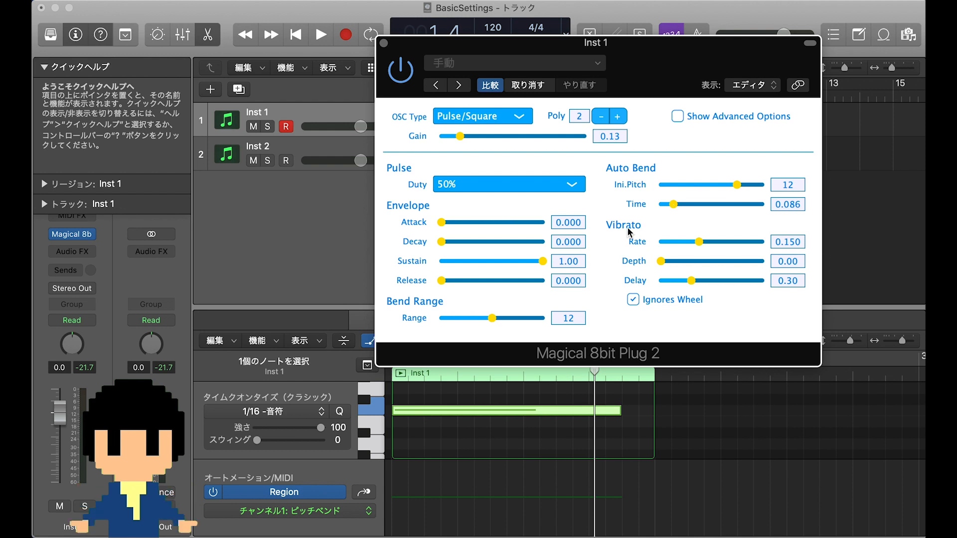
drag(543, 263, 542, 263)
drag(445, 239, 453, 241)
click(375, 405)
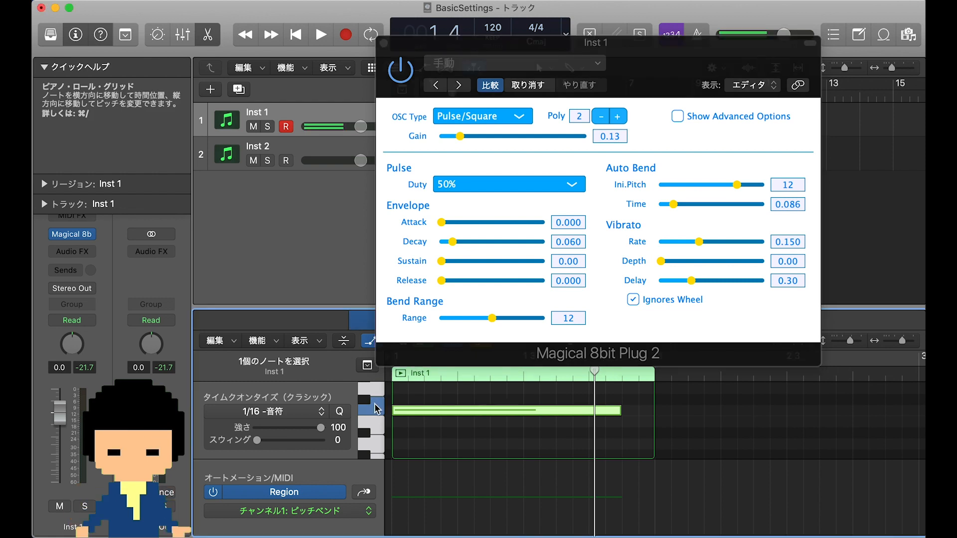
scroll(370, 426, down, 1)
scroll(370, 424, down, 4)
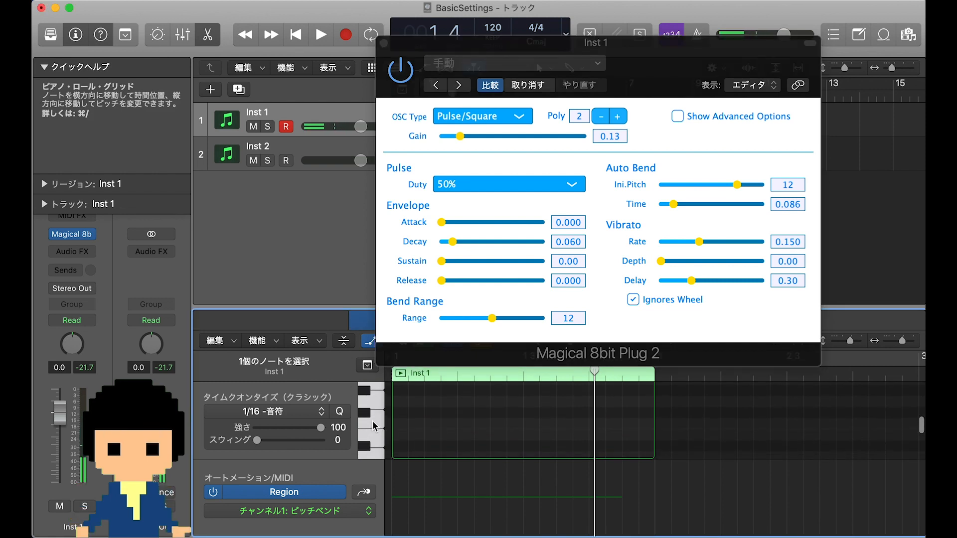
click(373, 420)
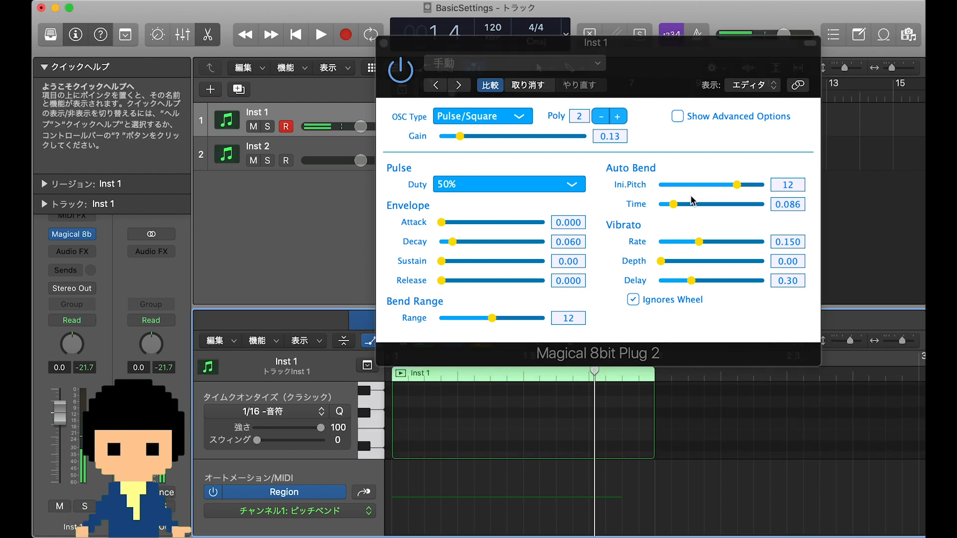
Step: Set the Auto Bend Time to 0.123 and the envelope Decay to 0.135, and audition a low note
drag(673, 204, 675, 205)
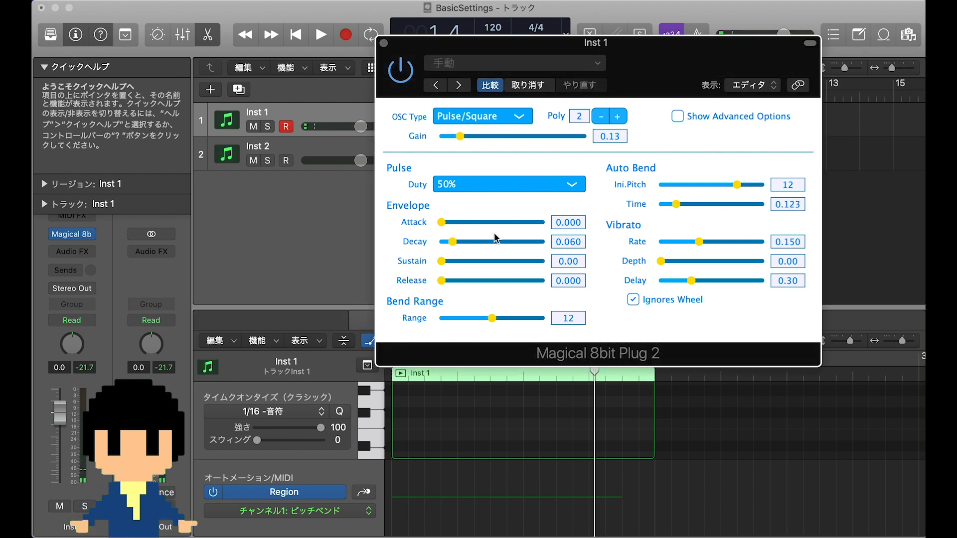
drag(457, 241, 463, 241)
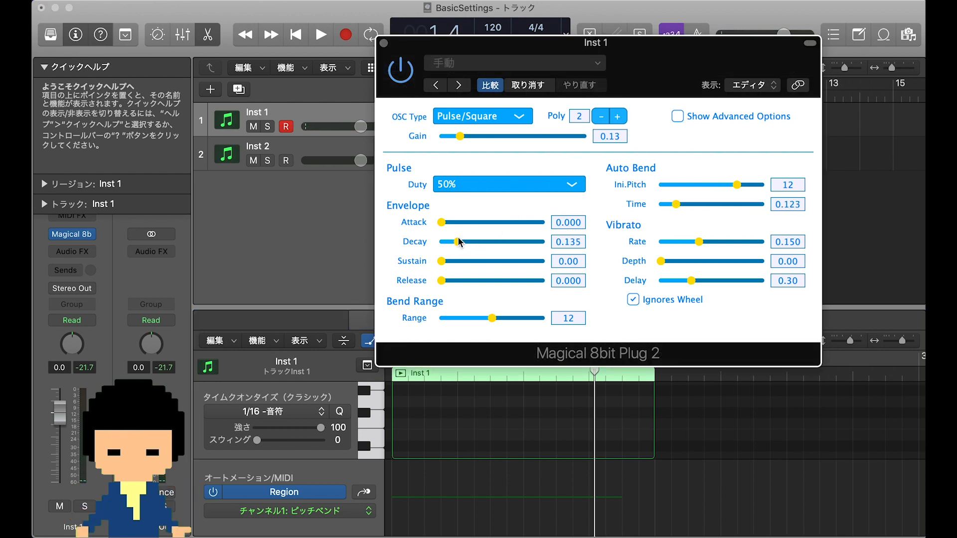
click(378, 425)
scroll(378, 423, down, 1)
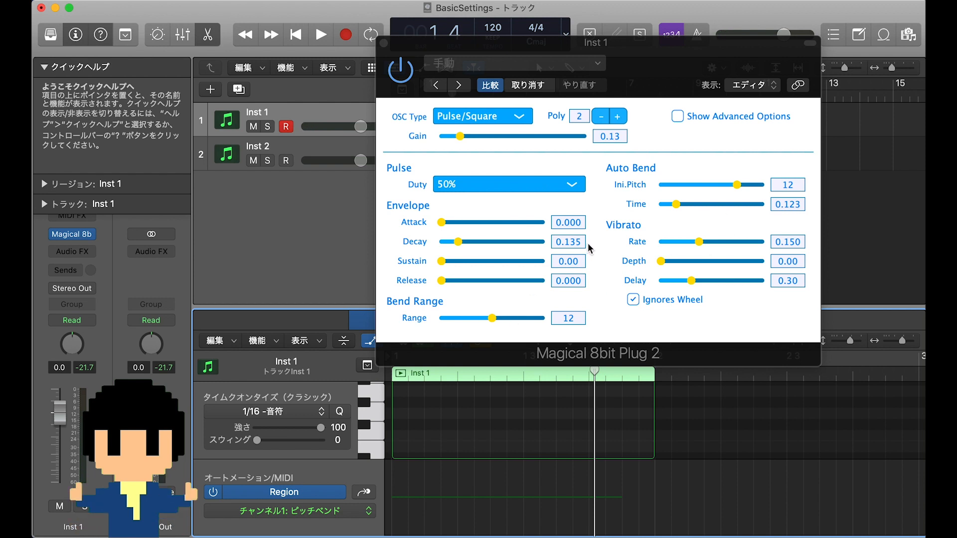
Step: Compare the low note with the envelope Decay at 0.540 and at 0.113
drag(458, 242, 474, 241)
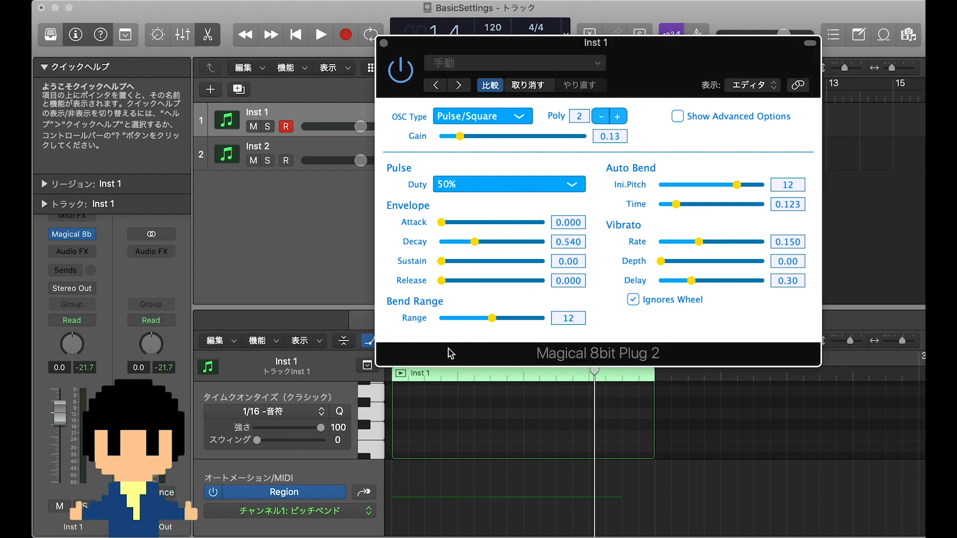
click(375, 408)
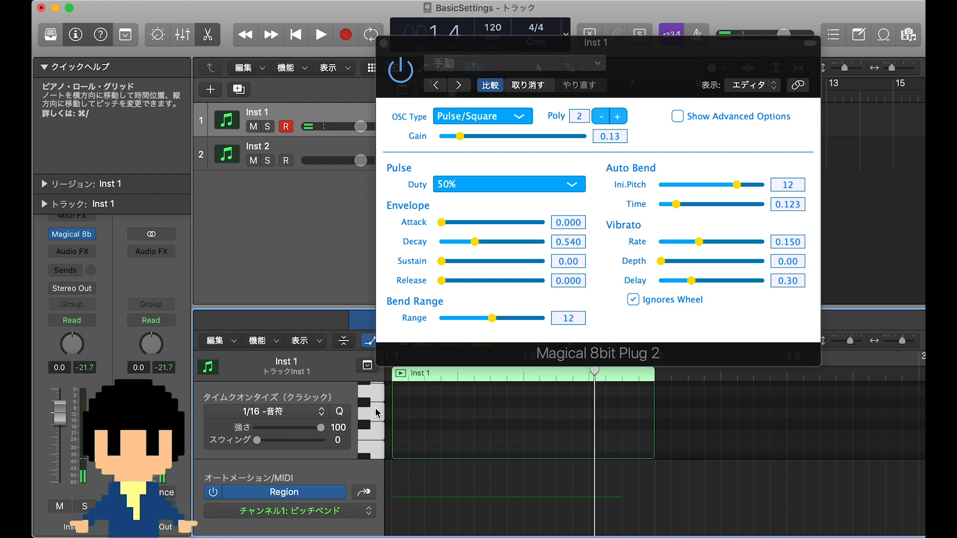
drag(475, 241, 461, 244)
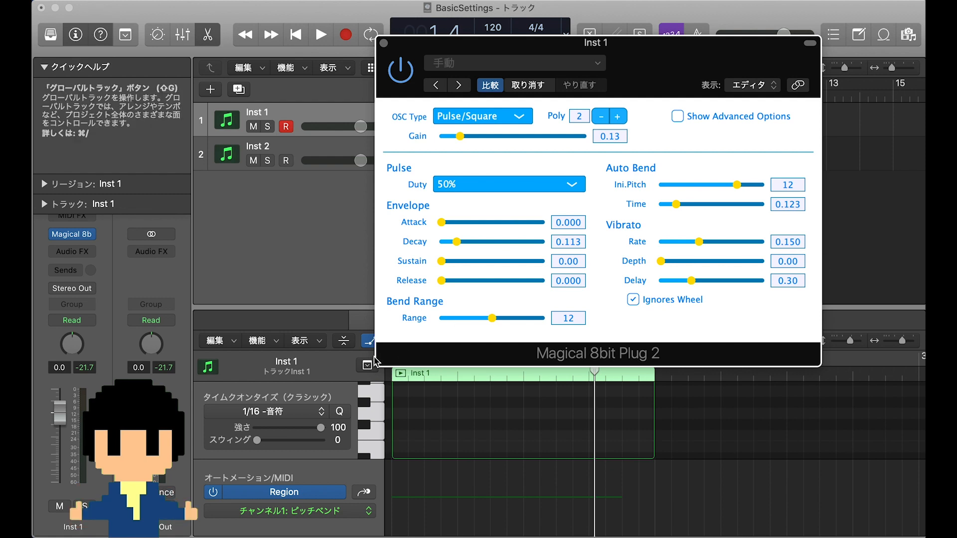
click(380, 412)
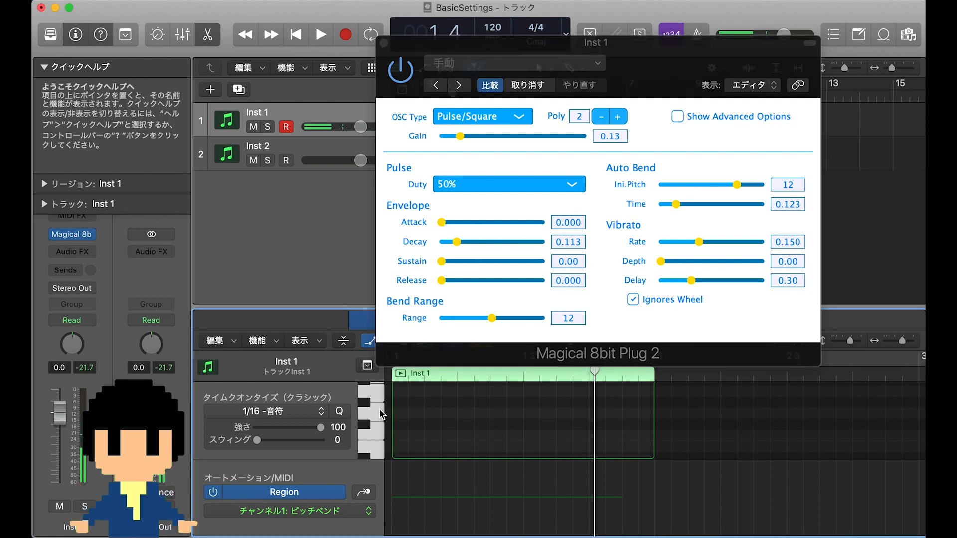
scroll(617, 399, up, 1)
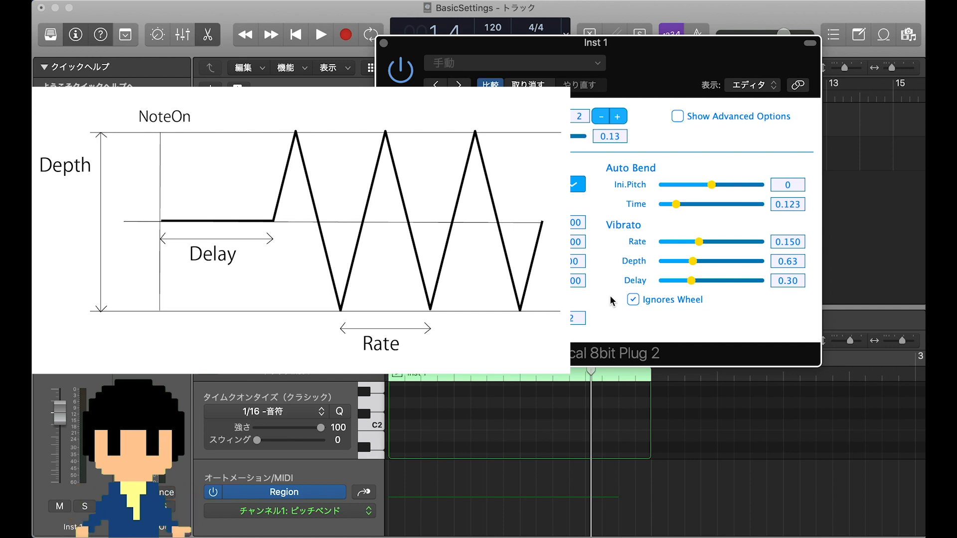
Step: Set the Vibrato Depth to 0.88 and audition C3, comparing it with the Vibrato Rate raised to 0.338
mouse_move(693, 262)
mouse_down()
mouse_move(717, 262)
mouse_move(688, 274)
mouse_move(708, 272)
mouse_up()
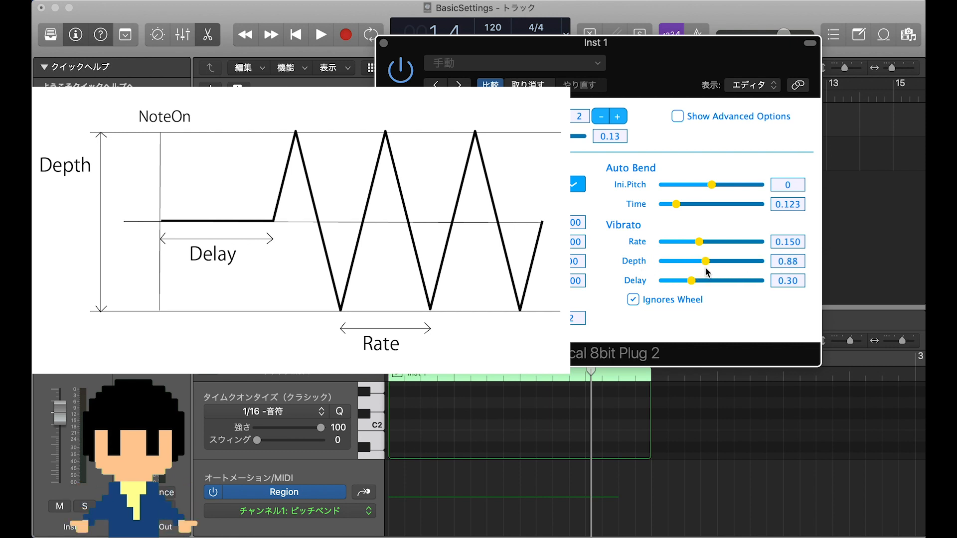
click(380, 424)
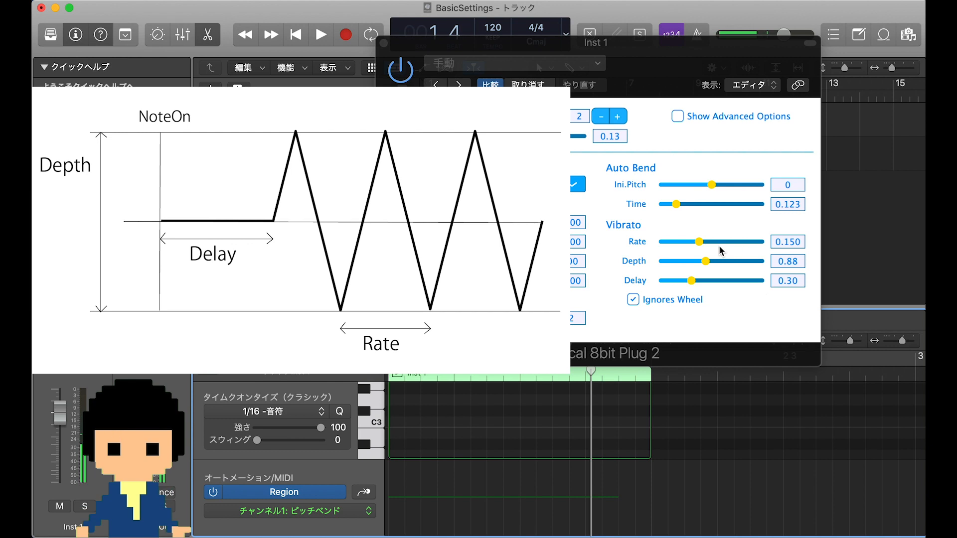
drag(699, 242, 722, 243)
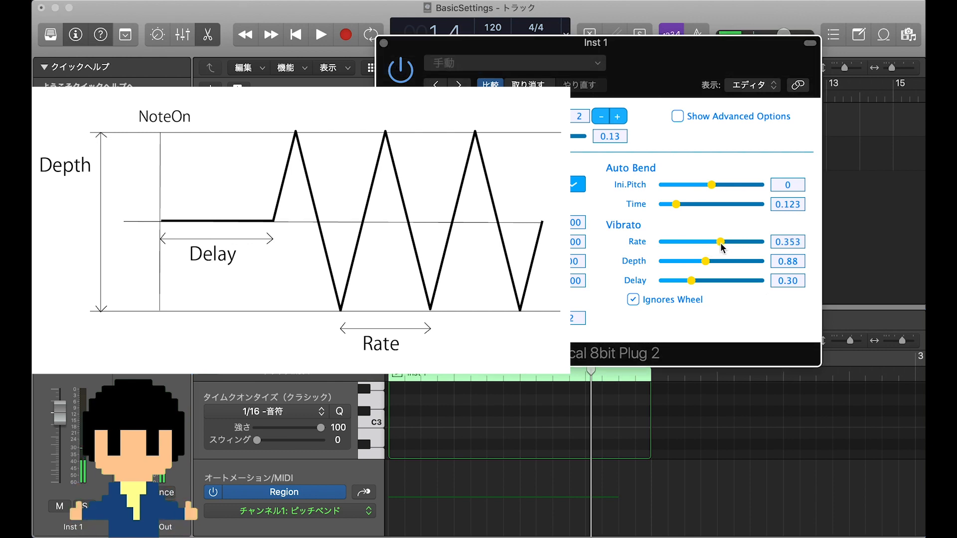
click(375, 424)
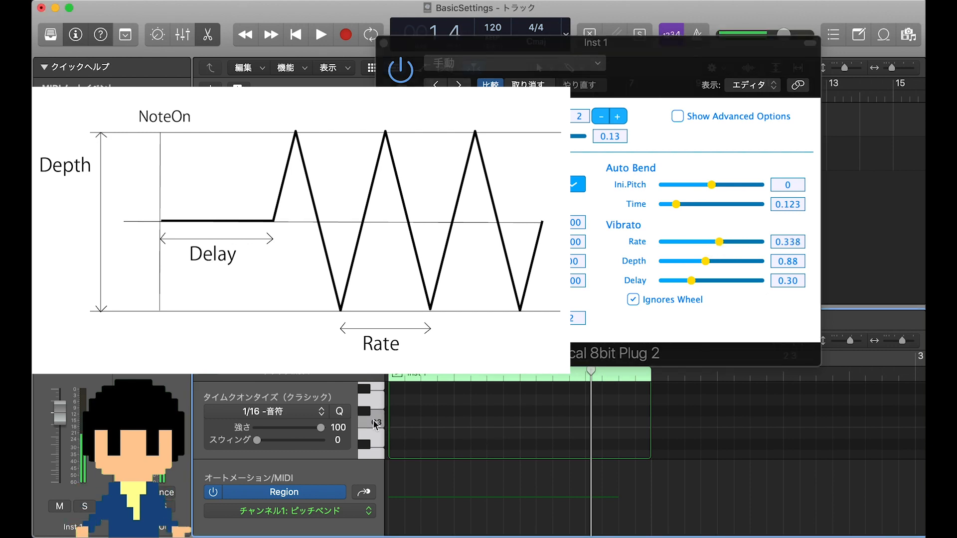
Step: Audition C3 with the Vibrato Depth at 2.00, and again with Depth at 0.99 and Delay at 0.00
drag(709, 260, 763, 261)
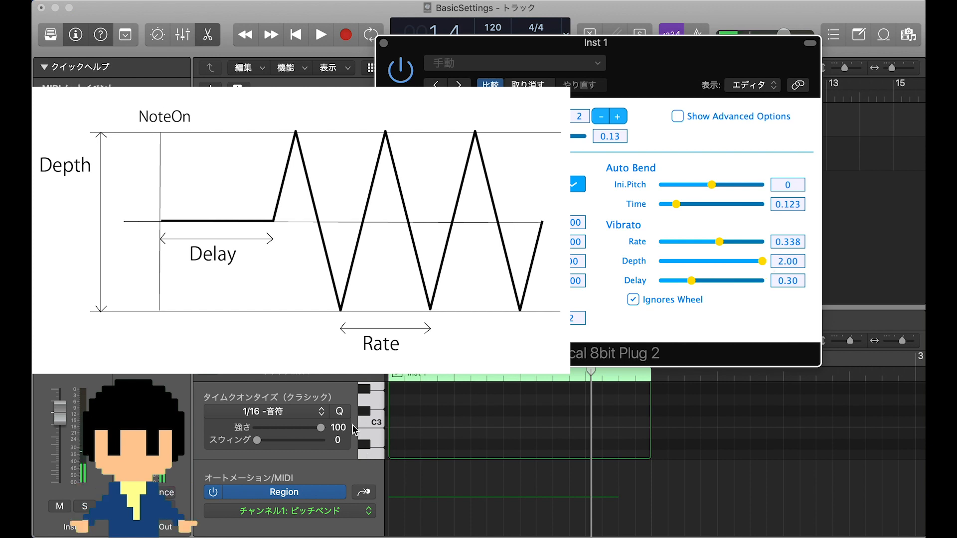
click(376, 424)
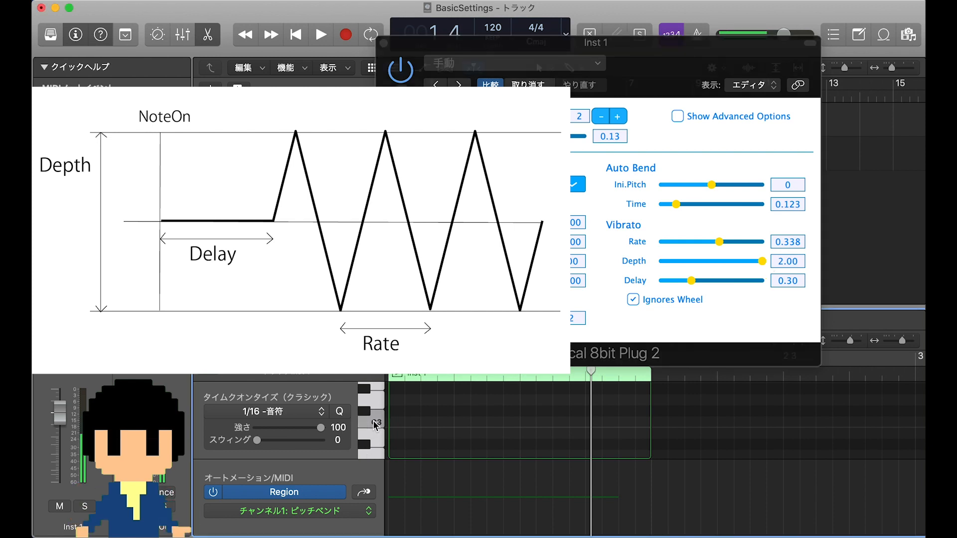
drag(761, 261, 623, 284)
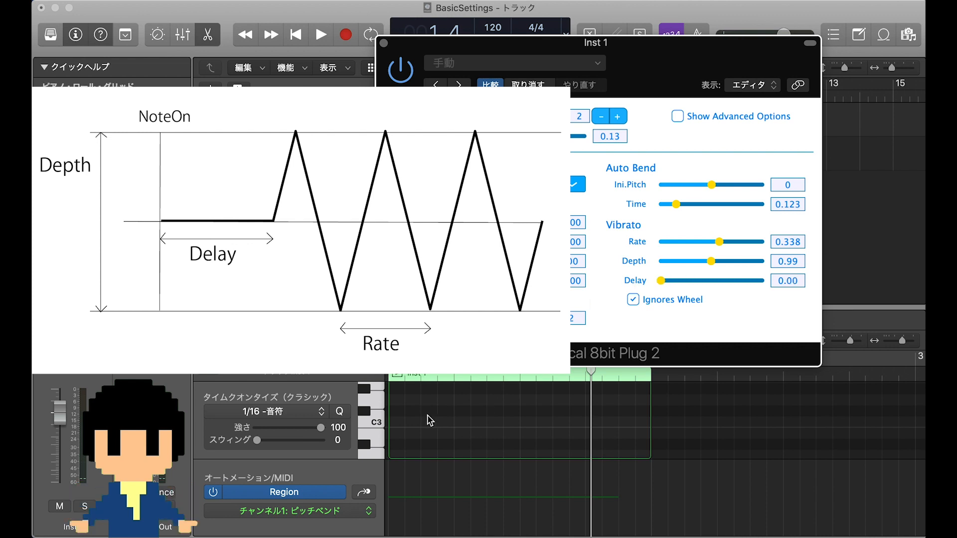
click(378, 422)
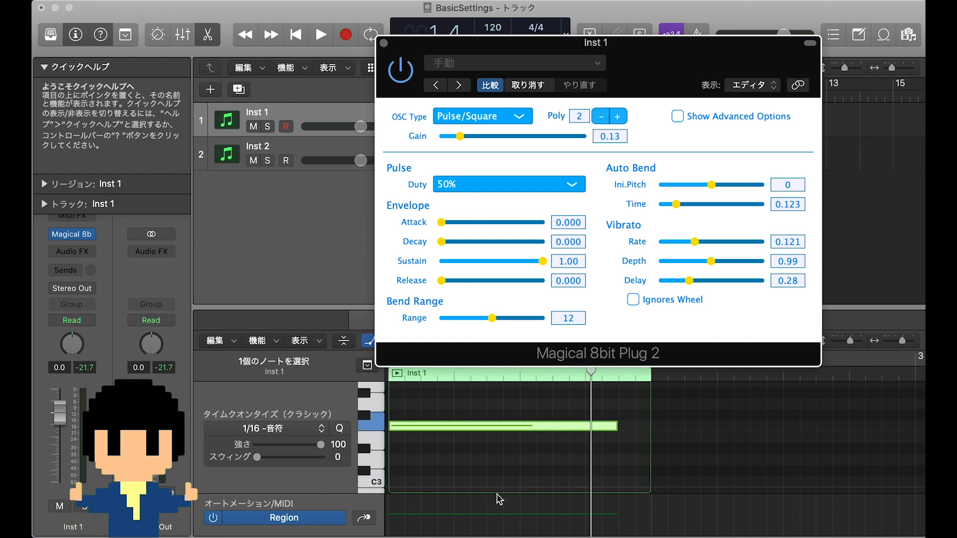
Step: Enlarge the piano roll editor and its channel 1 Modulation automation lane, and audition a note
drag(308, 308, 309, 243)
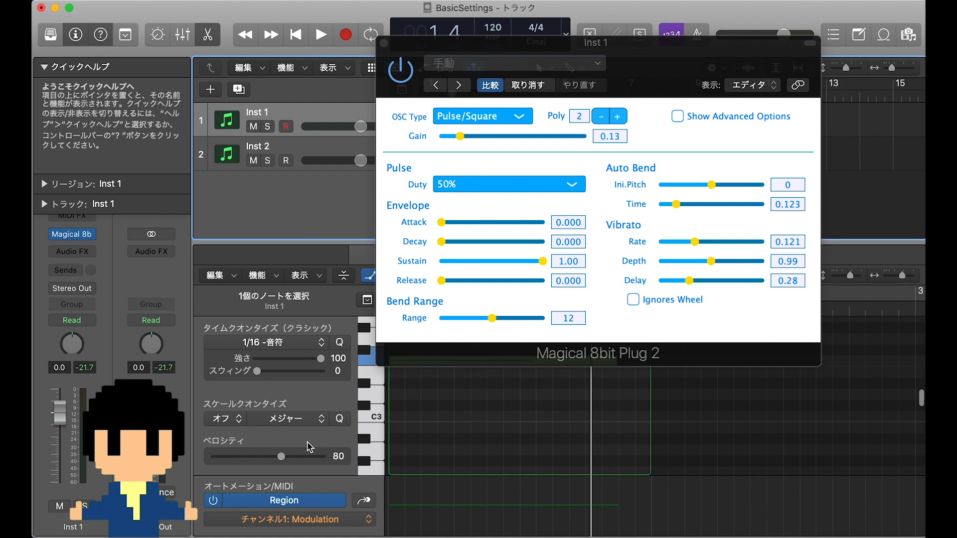
drag(293, 475, 296, 387)
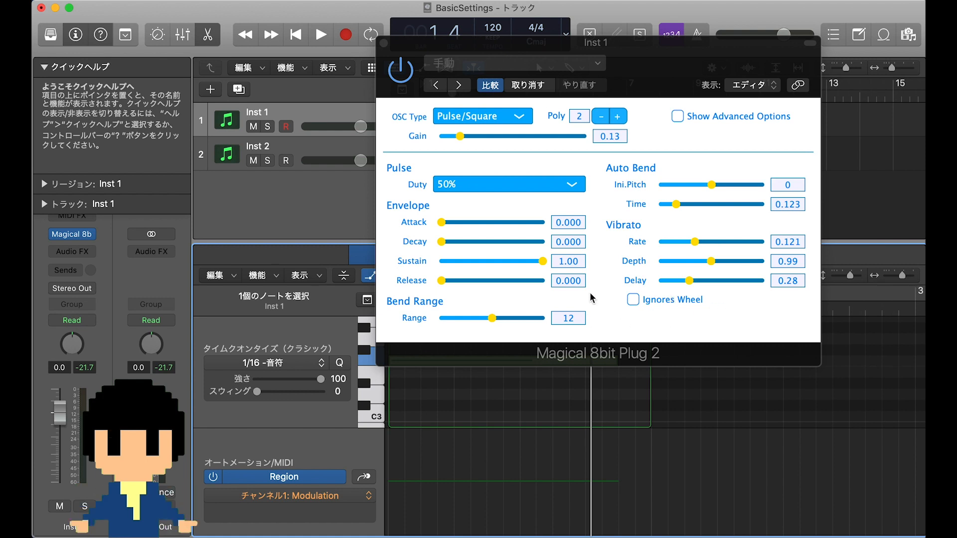
click(368, 379)
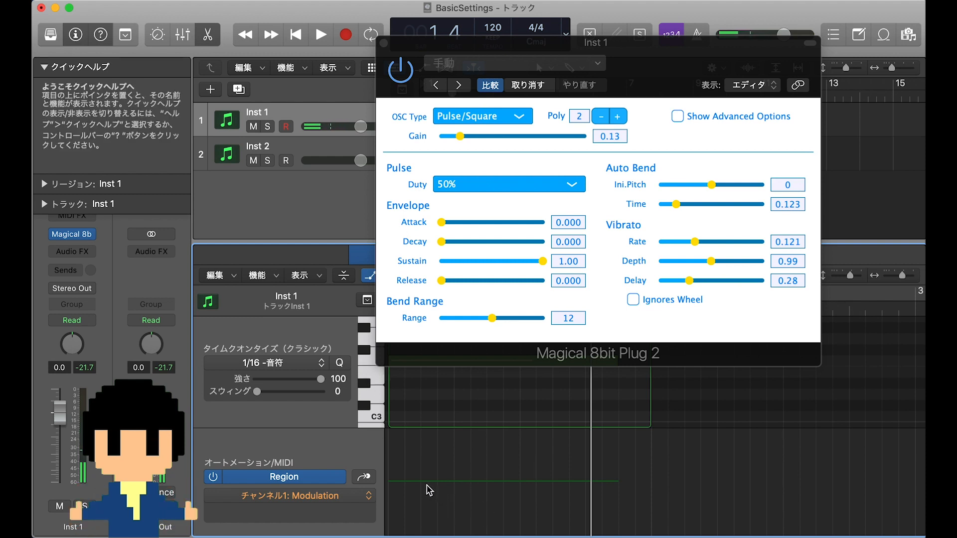
Step: Draw a channel 1 Modulation curve rising from 3 to 127, play it, and replay it with a point at 16 added before a delayed peak
click(406, 481)
drag(410, 485, 427, 533)
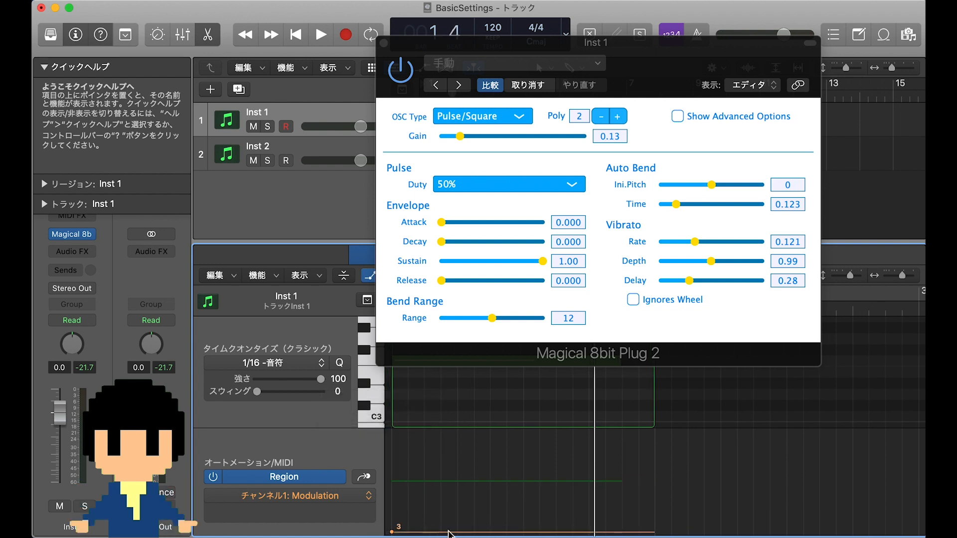
drag(468, 532, 547, 437)
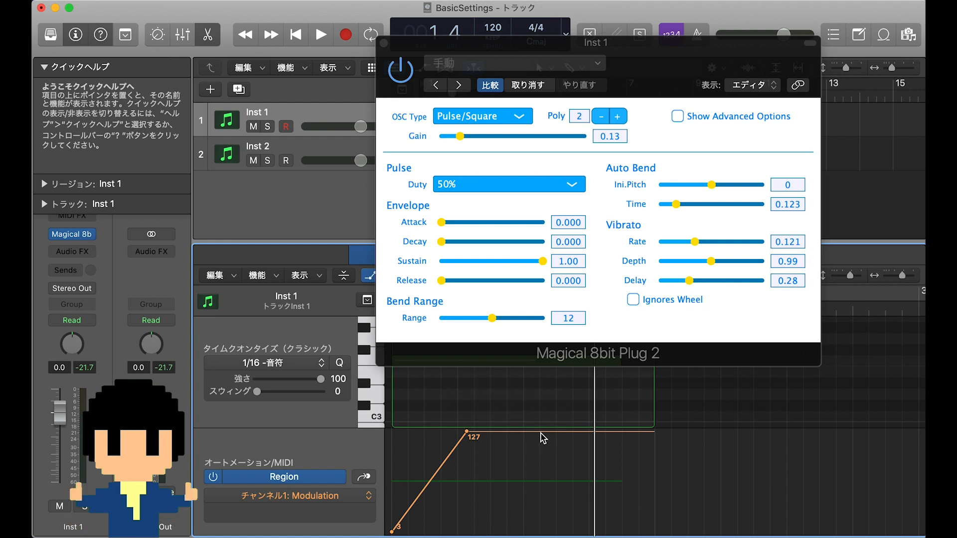
key(space)
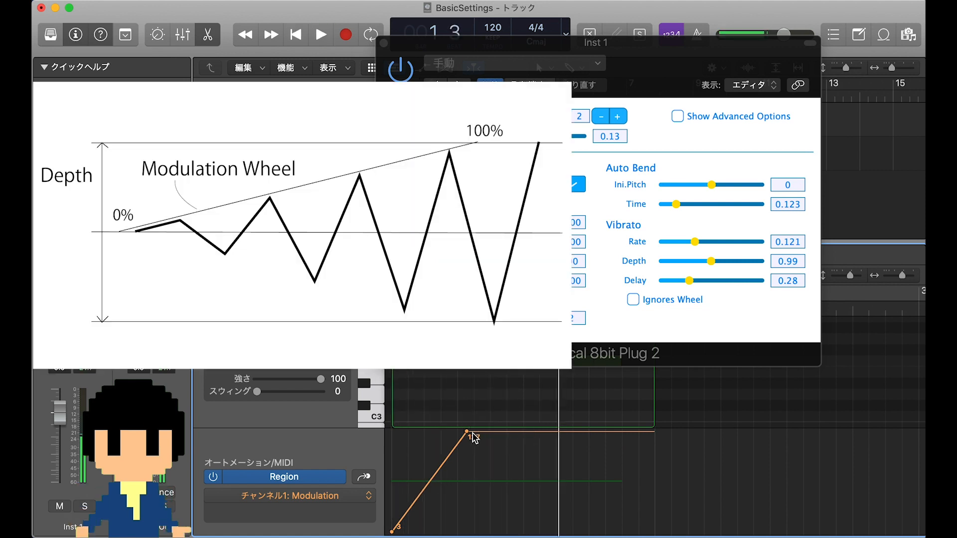
drag(471, 436, 502, 522)
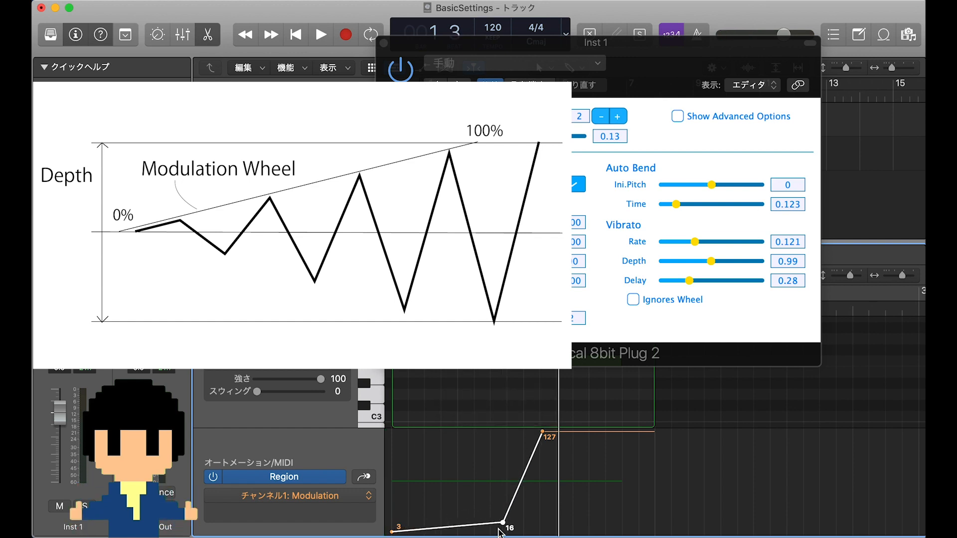
key(space)
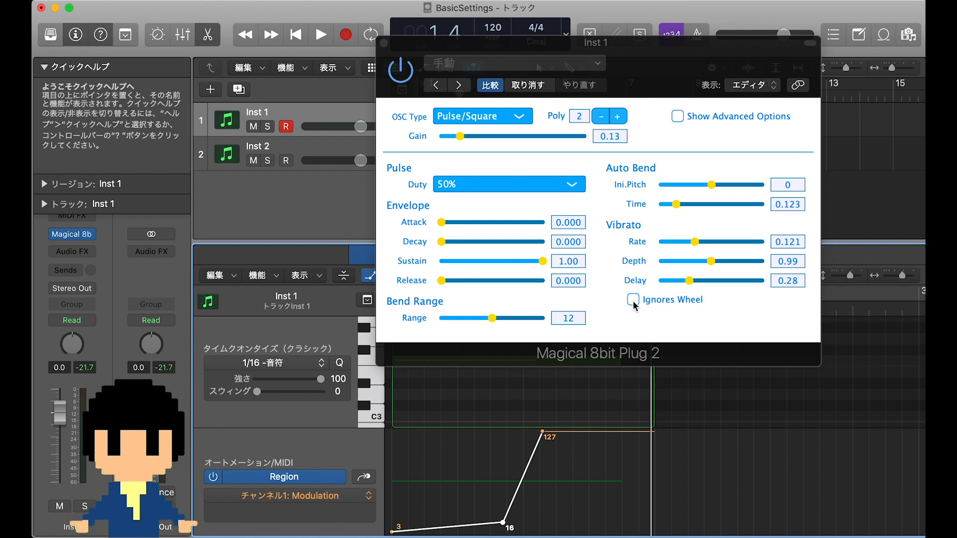
Step: Turn on Ignores Wheel for the vibrato, lower all Modulation curve points to 0 and play the region from the start
click(634, 301)
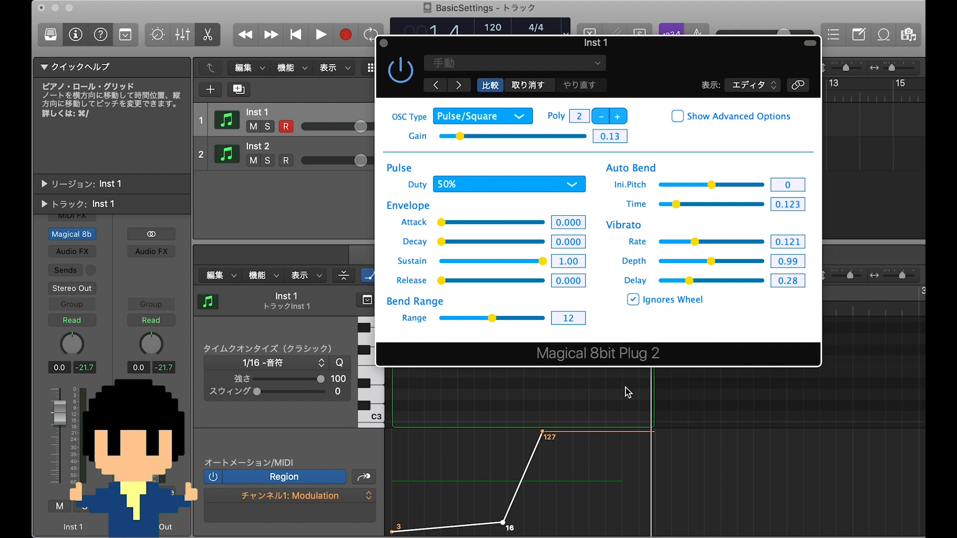
click(604, 403)
key(Return)
drag(542, 431, 503, 535)
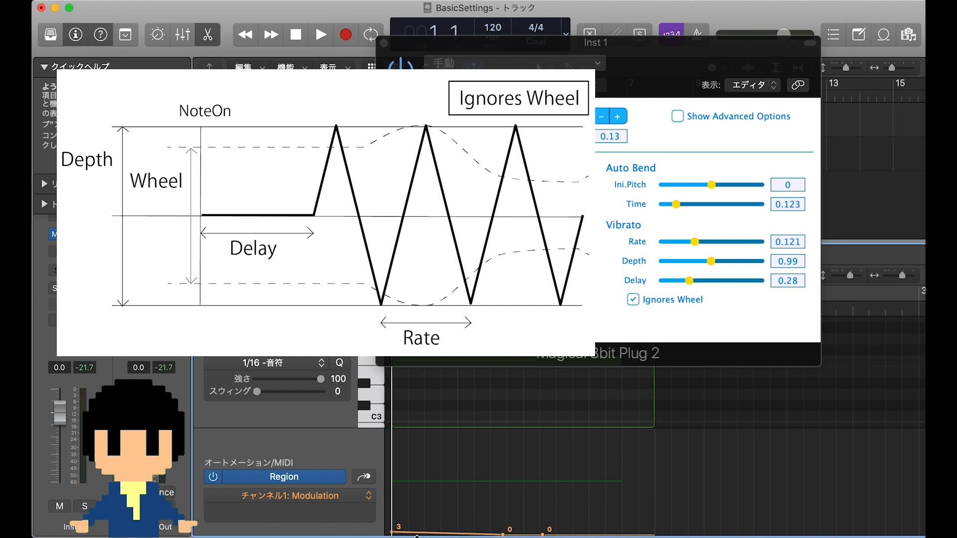
drag(395, 533, 392, 536)
key(space)
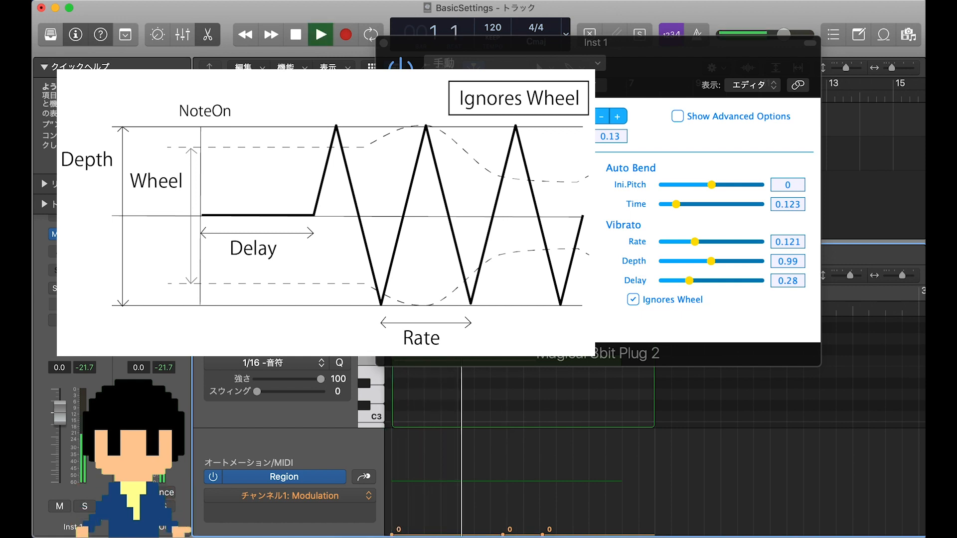
Step: Stop playback, then set the vibrato Delay to 0.00 and turn off Ignores Wheel
key(space)
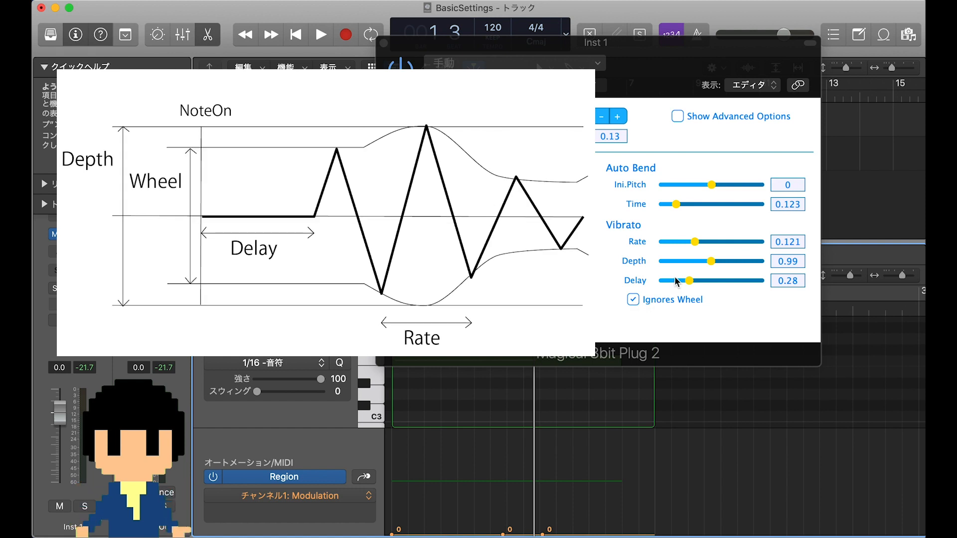
drag(690, 281, 627, 289)
click(633, 300)
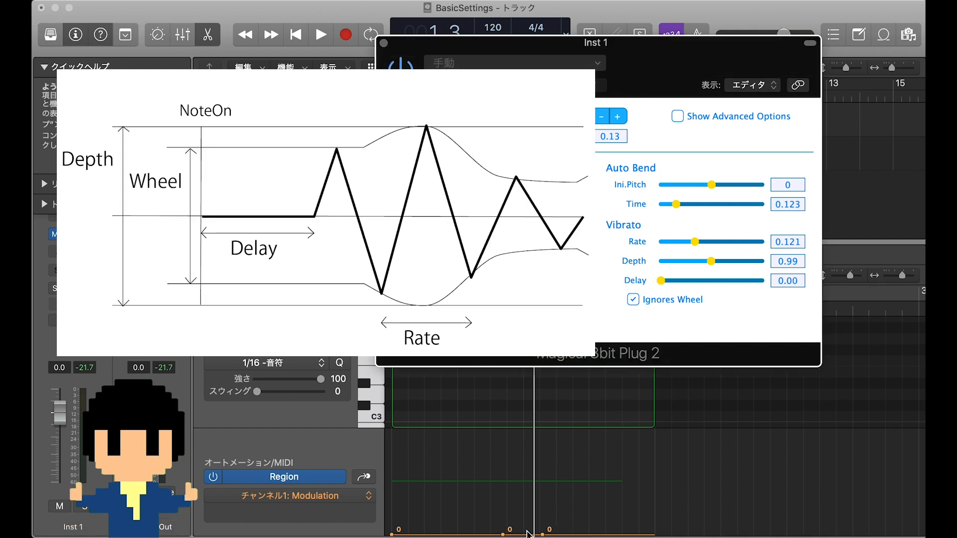
Step: Reshape the channel 1 Modulation curve to rise from 0 to 93 and settle at 66, and play it back
drag(556, 535, 565, 469)
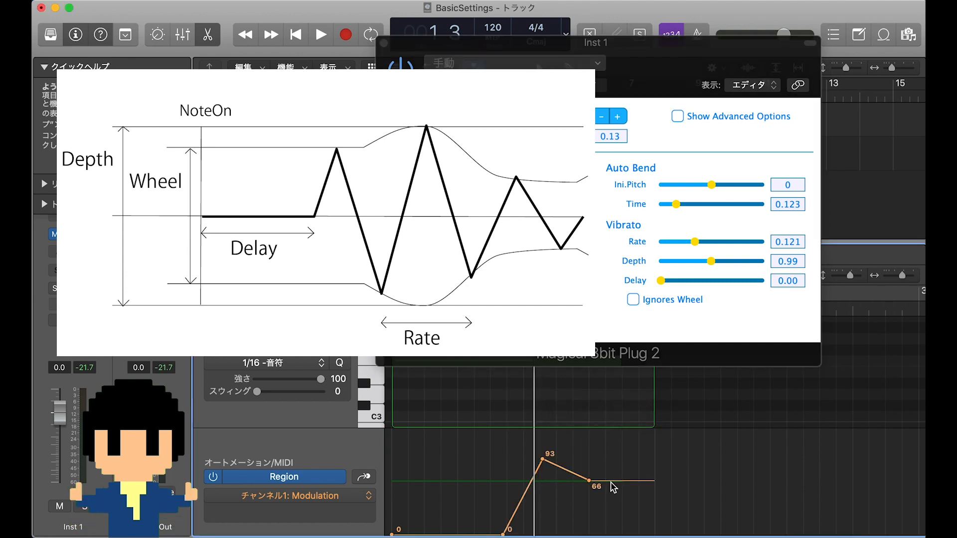
key(space)
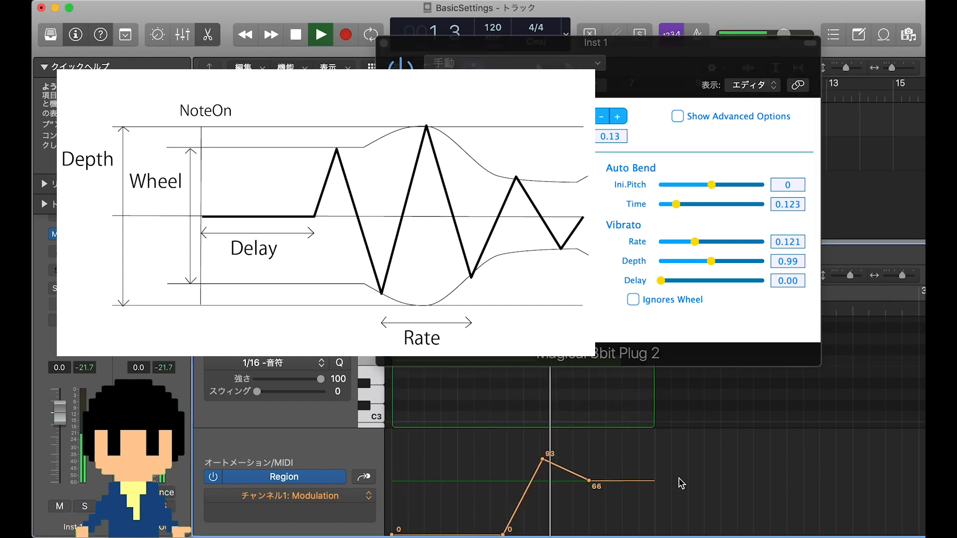
key(space)
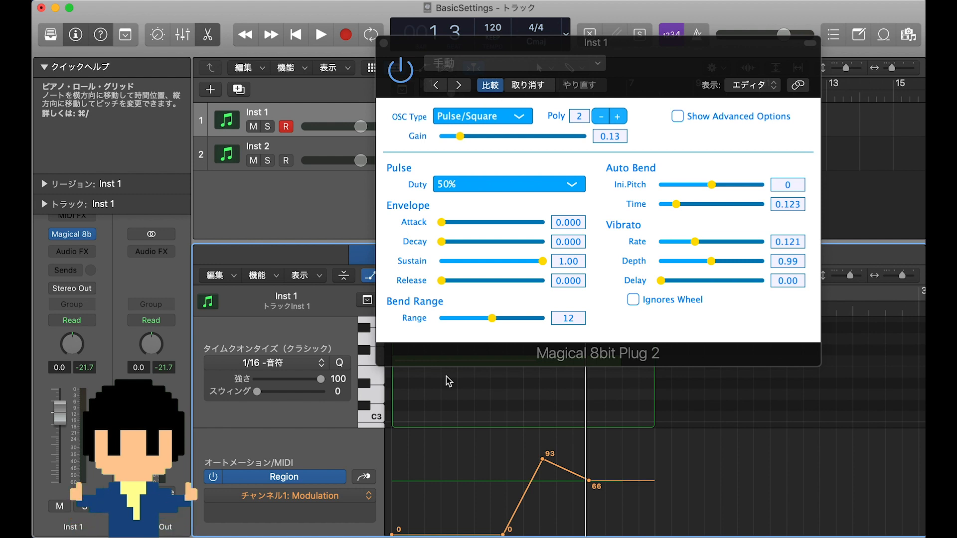
Step: Show the advanced options of the Magical 8bit Plug 2 instrument
click(678, 116)
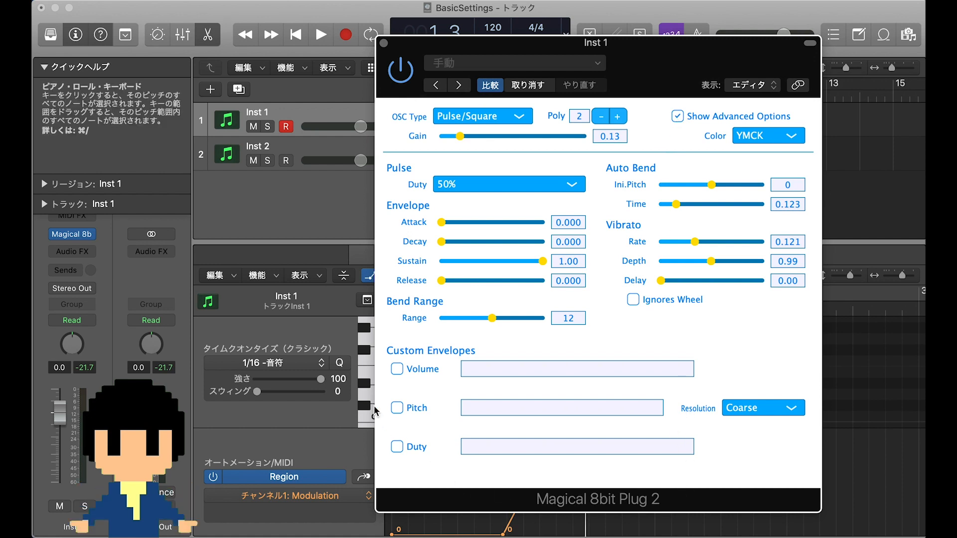